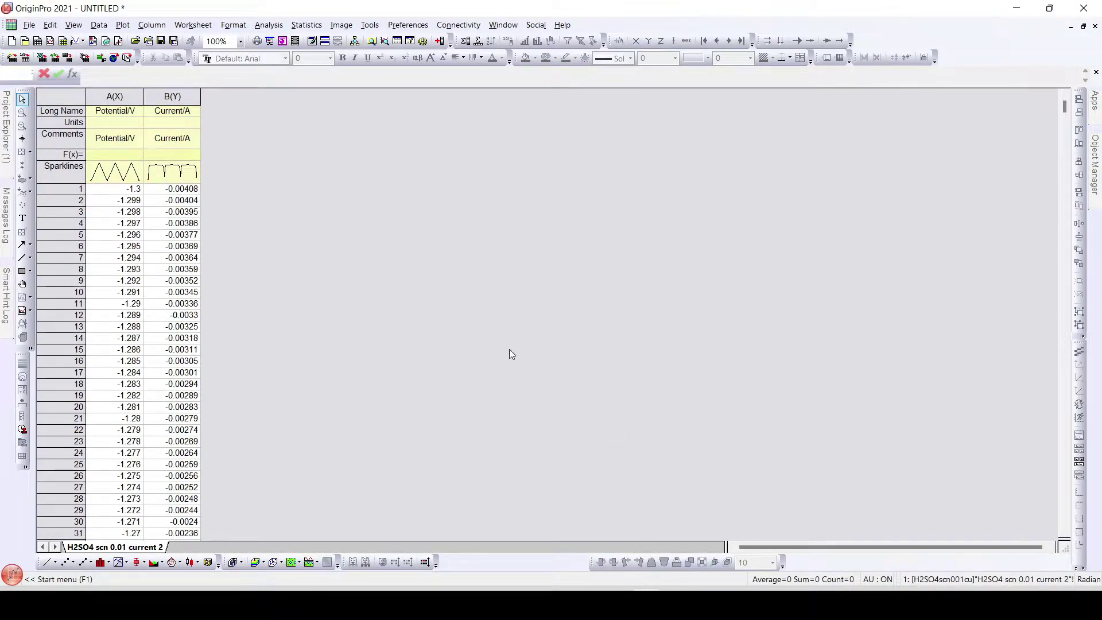
Step: Plot Current/A against Potential/V as a line graph in Graph1
click(116, 96)
shift+click(148, 96)
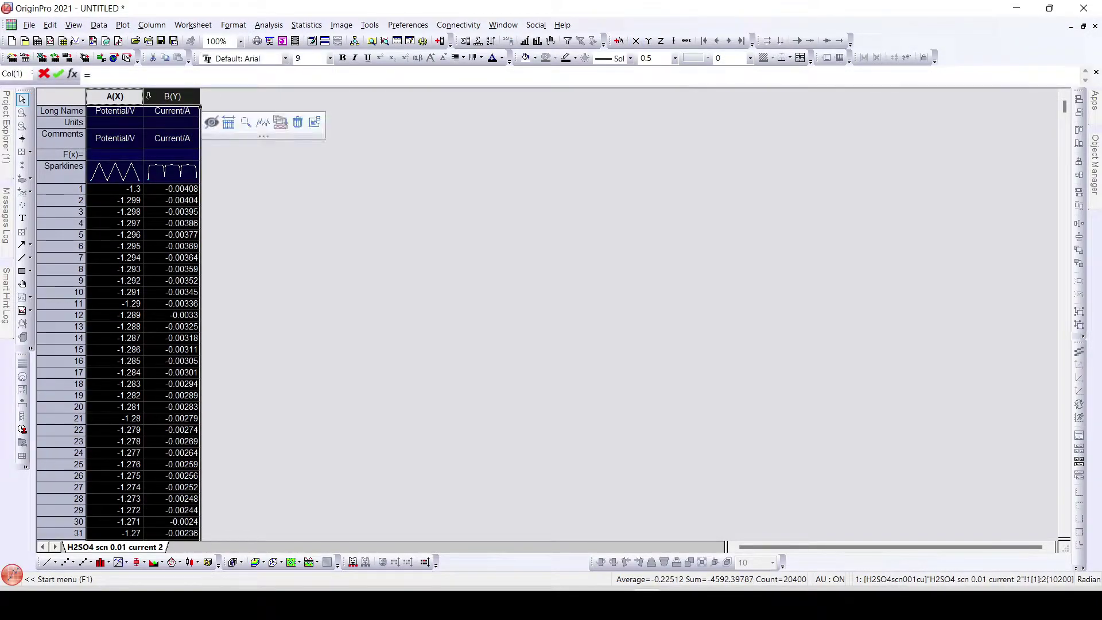
click(148, 96)
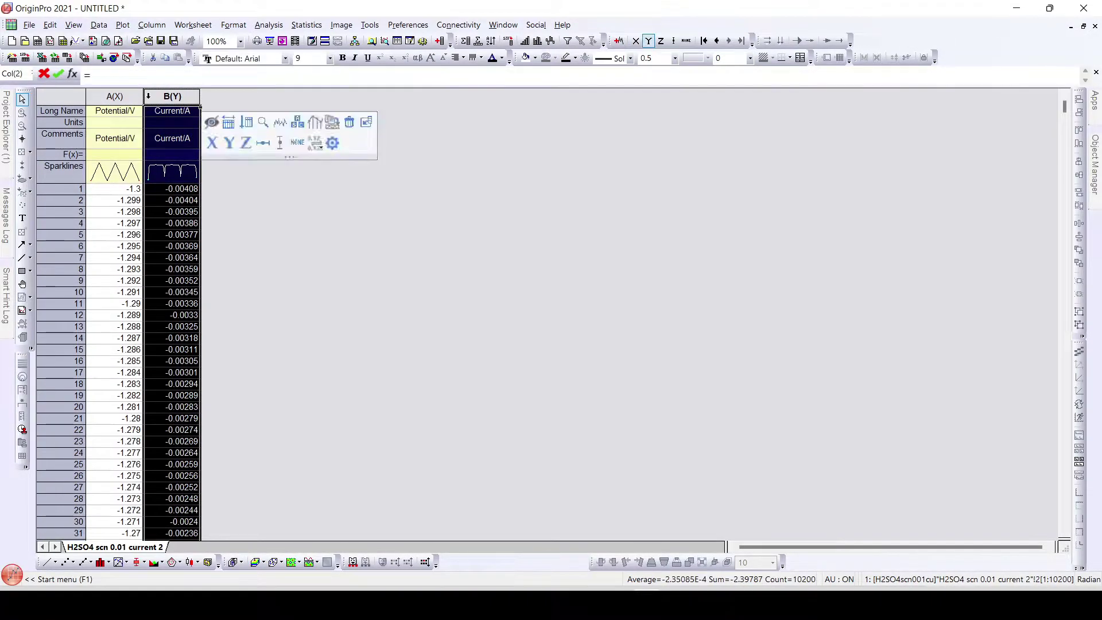
click(115, 97)
shift+click(148, 96)
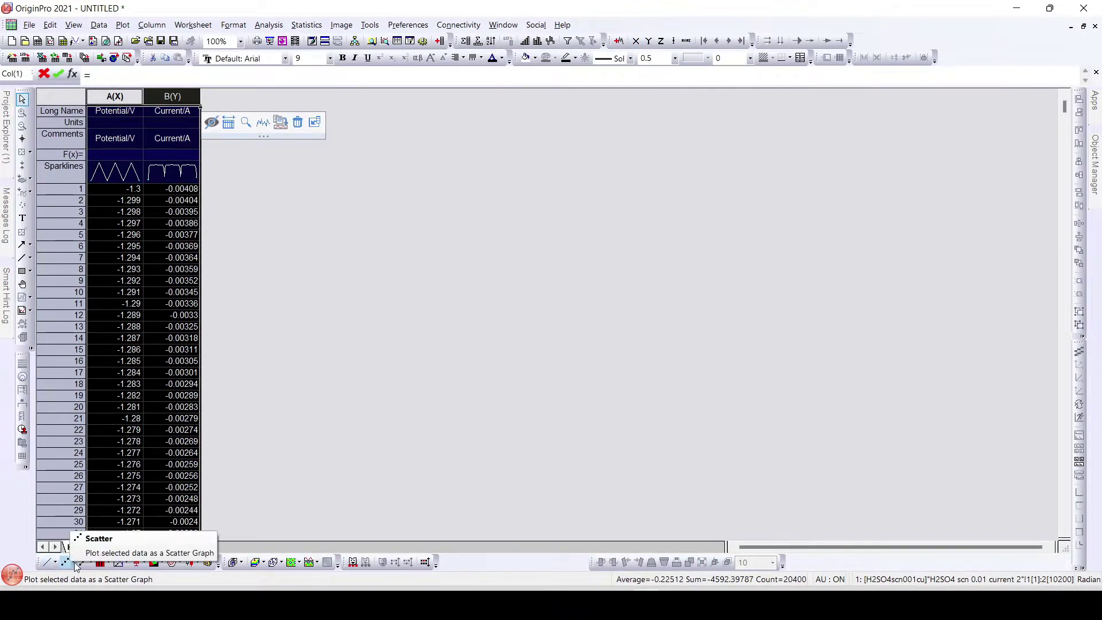
click(43, 562)
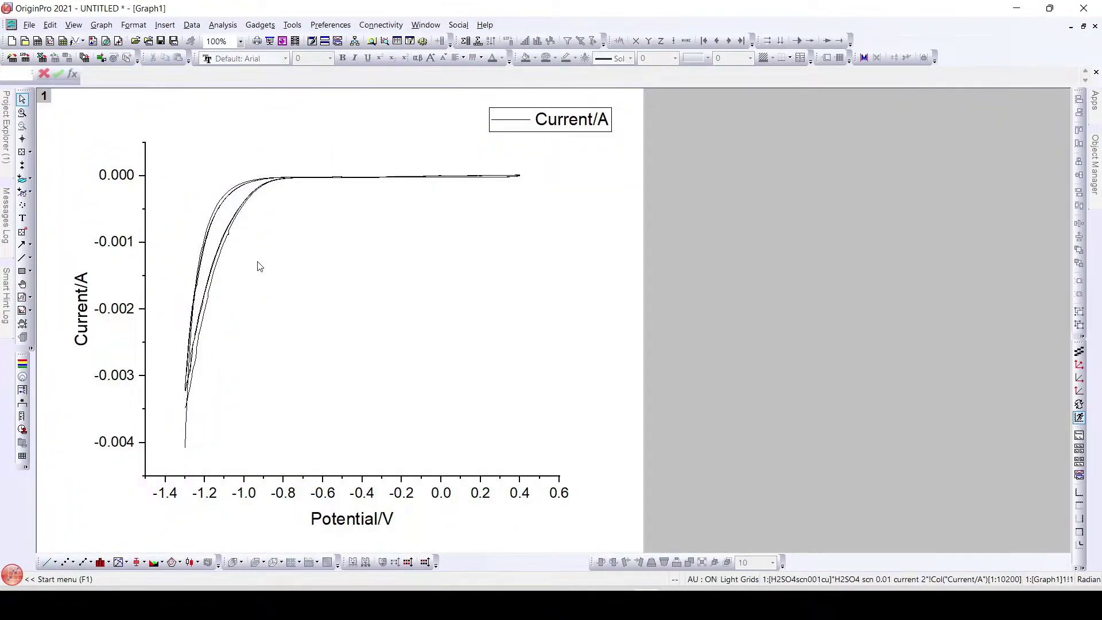
Step: Zoom into the steep lower branch of the curve, then return to the full view
click(22, 112)
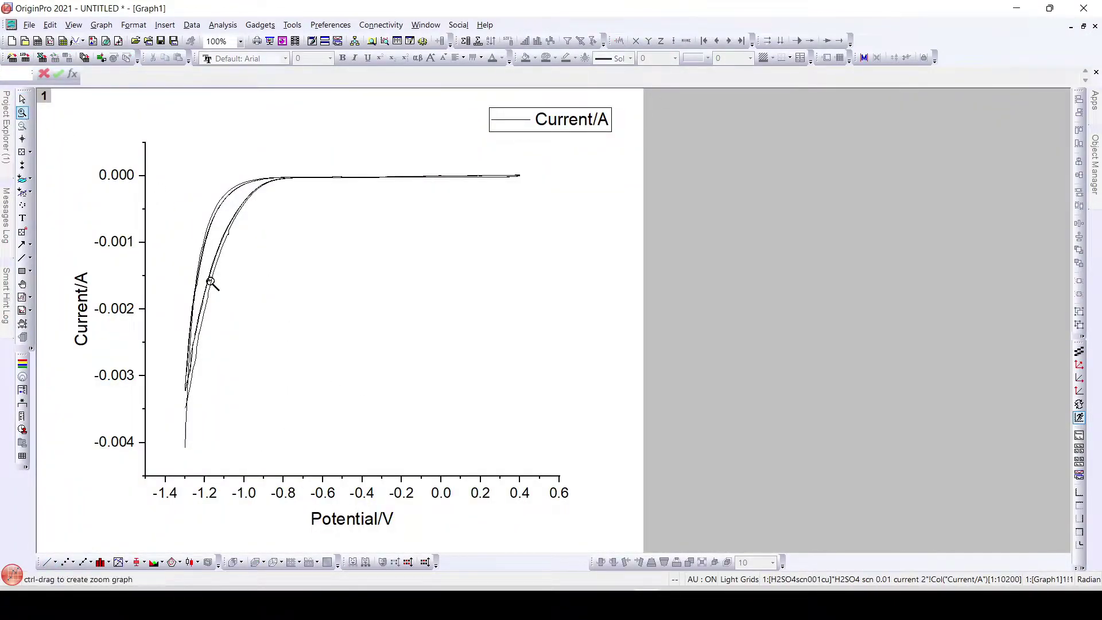
mouse_move(184, 450)
mouse_down()
mouse_move(182, 400)
mouse_move(248, 185)
mouse_move(337, 125)
mouse_move(598, 120)
mouse_move(562, 156)
mouse_up()
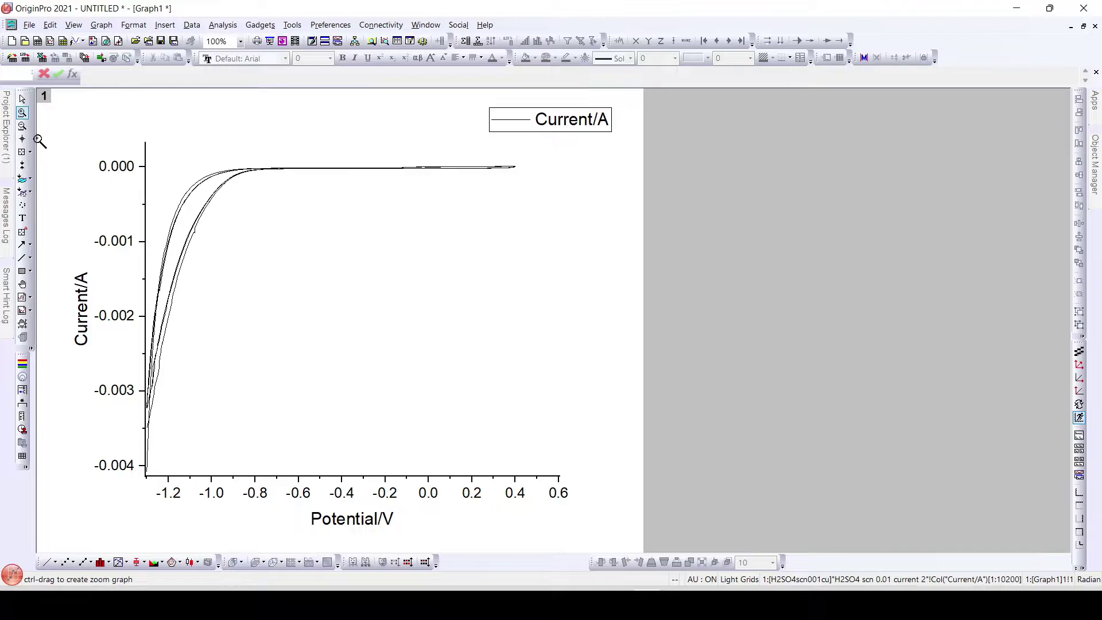
click(22, 126)
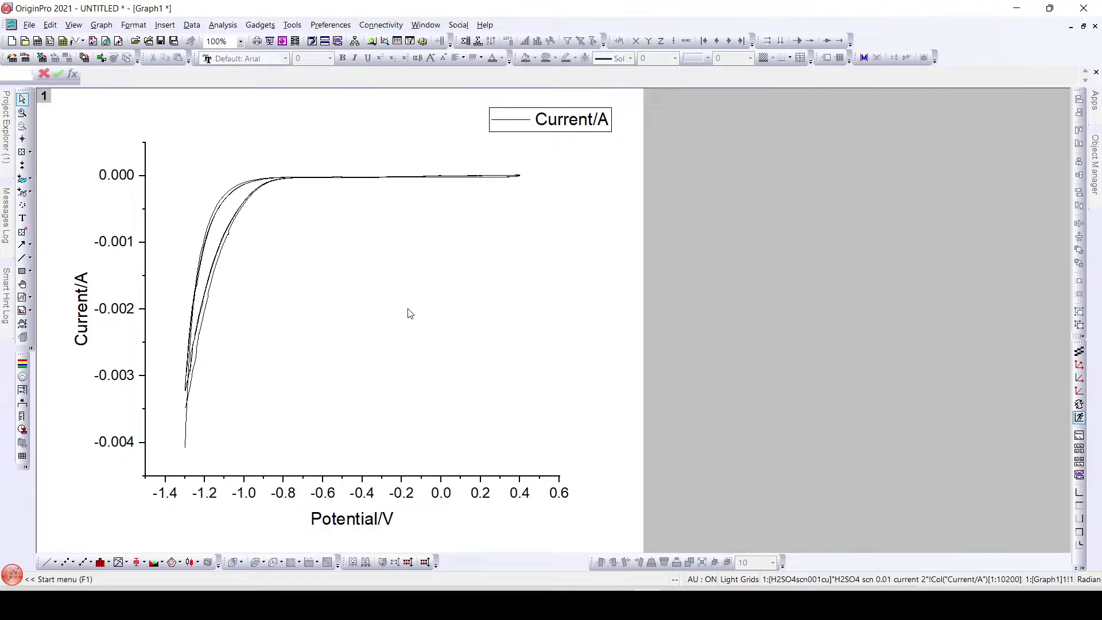
Step: Move Graph1 to the right of the worksheet and maximize the worksheet
click(1083, 27)
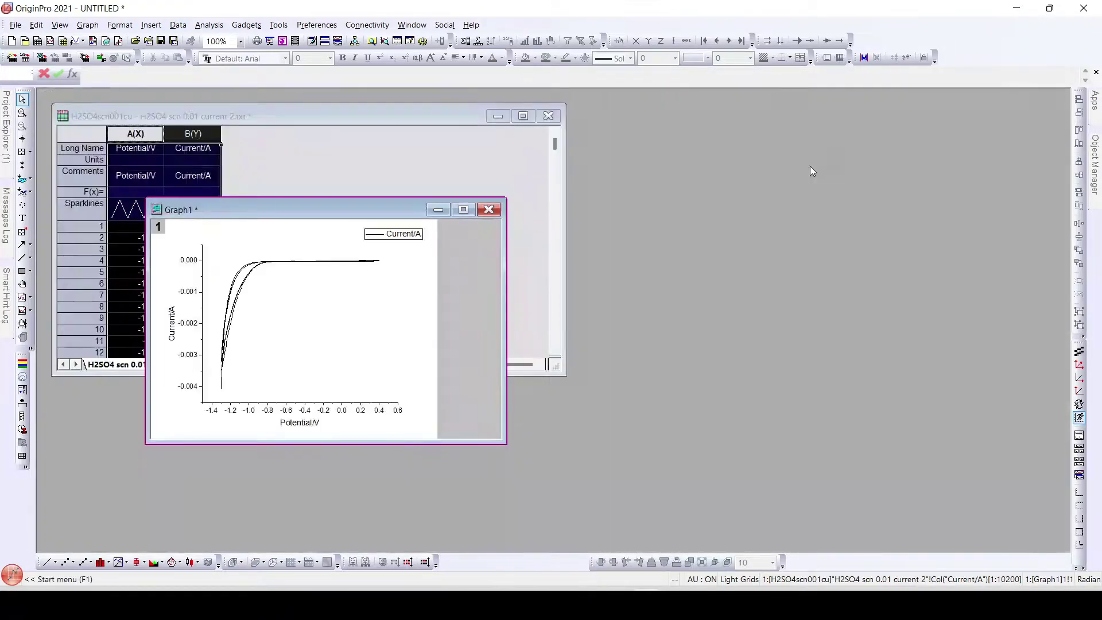
drag(392, 211, 866, 148)
click(352, 247)
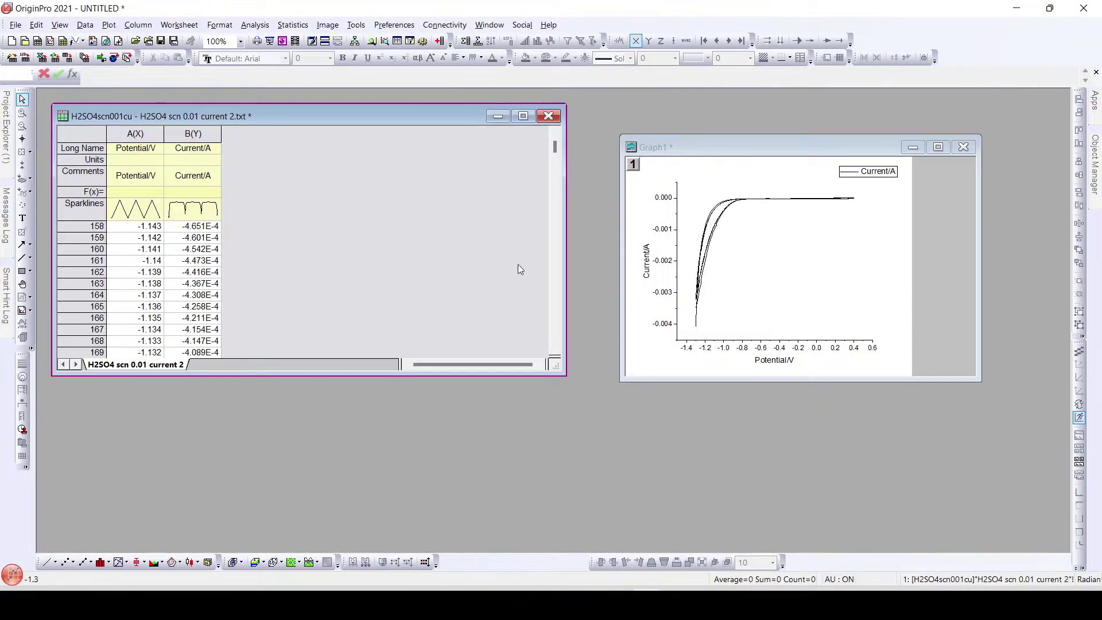
click(522, 116)
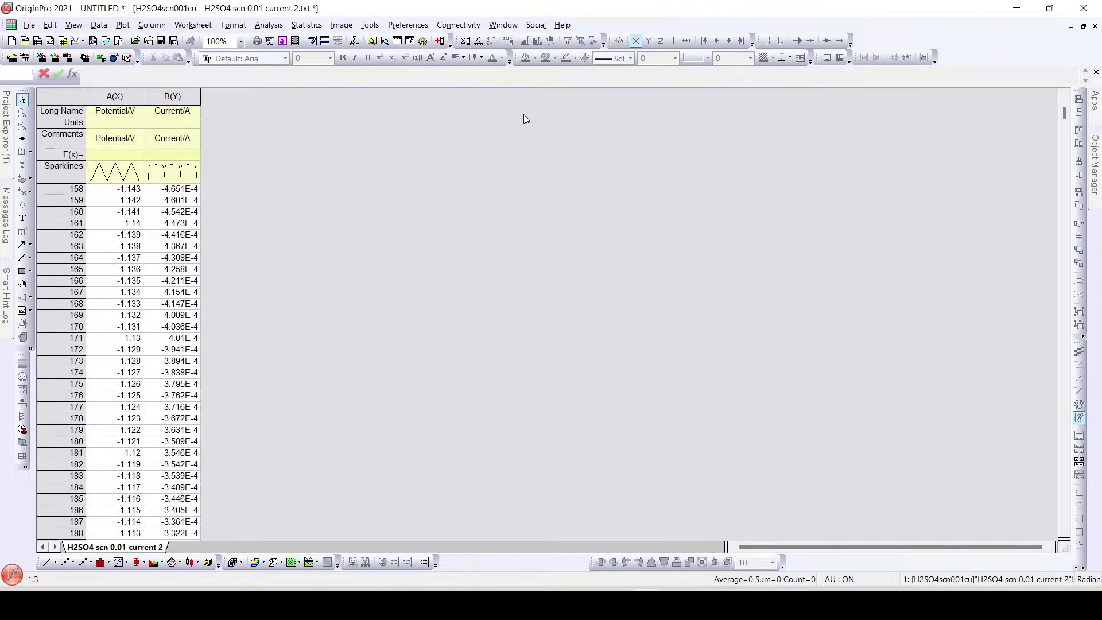
Step: Open the Potential/V sparkline as a full-size graph and zoom into the first trough near row 3400
double_click(115, 176)
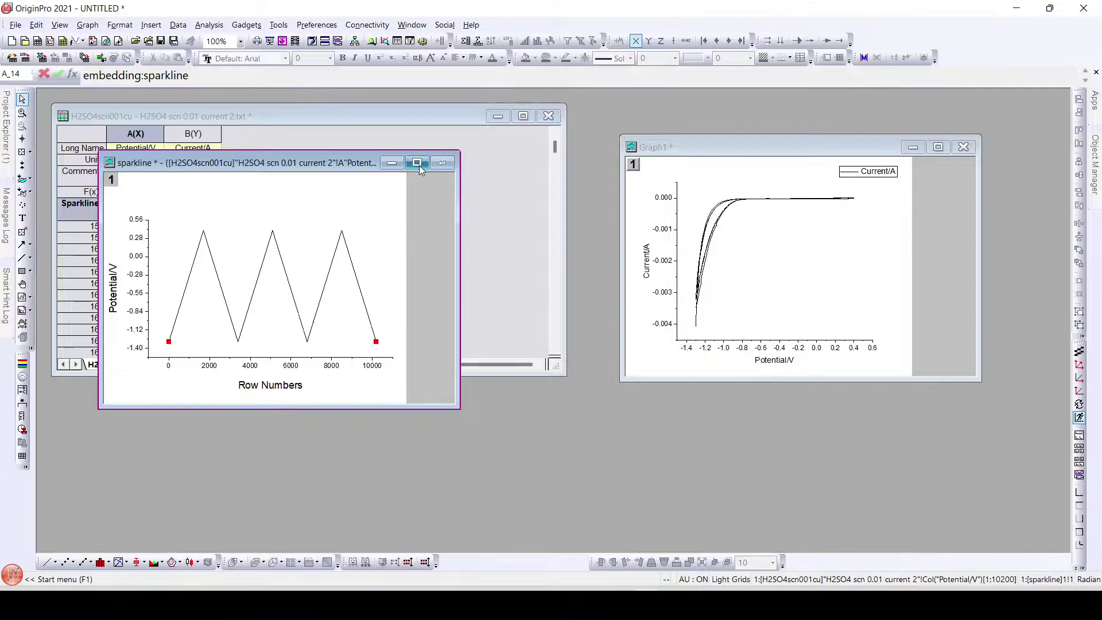
click(417, 163)
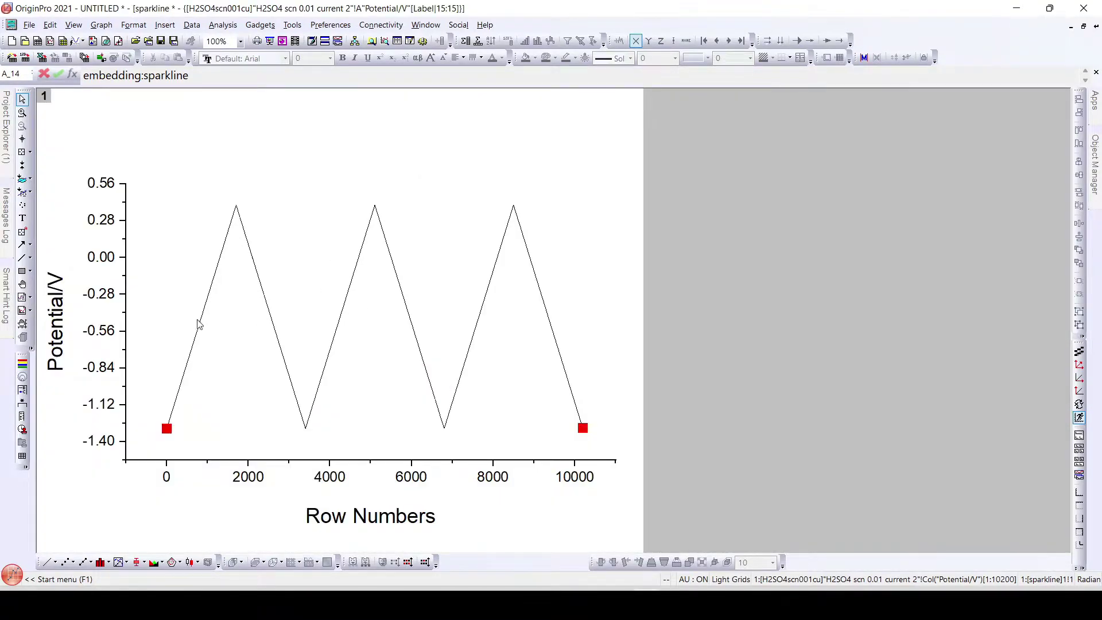
mouse_move(239, 210)
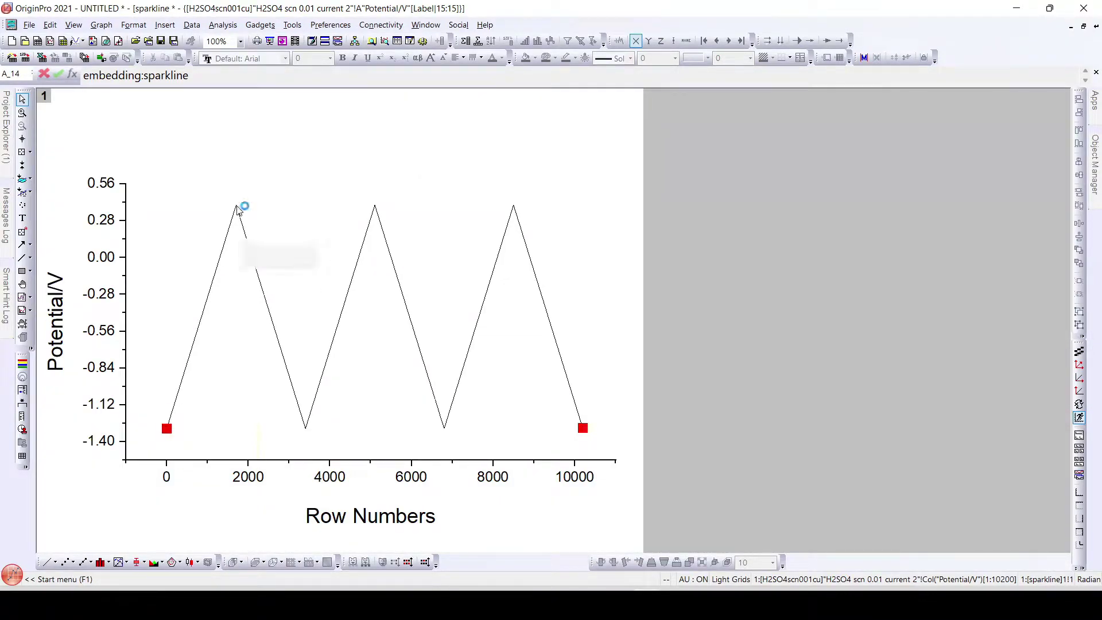
mouse_move(311, 437)
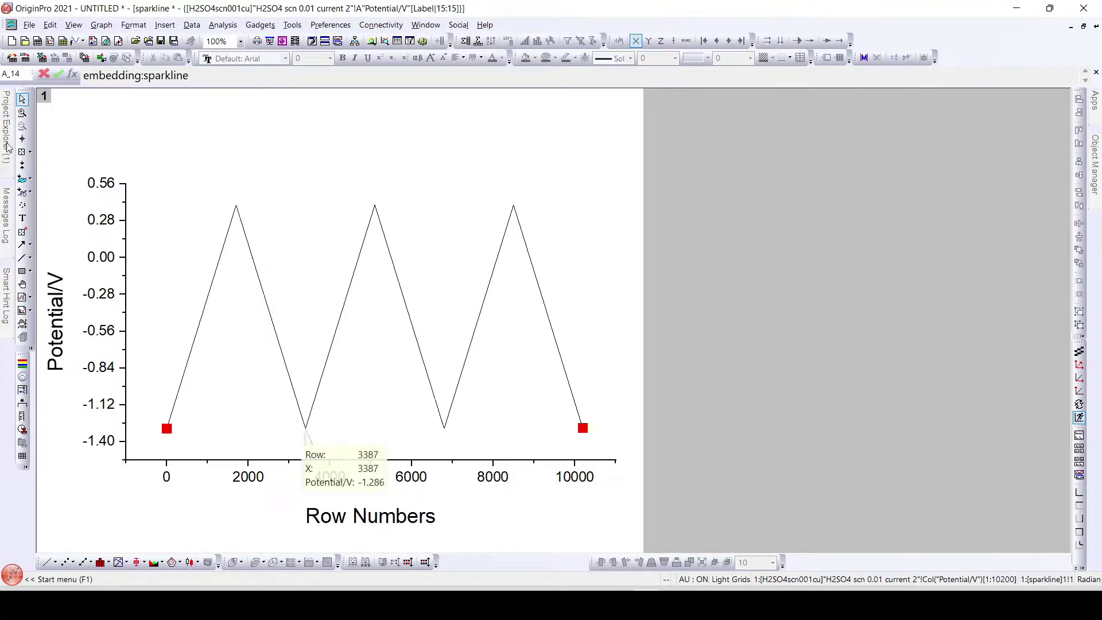
click(22, 113)
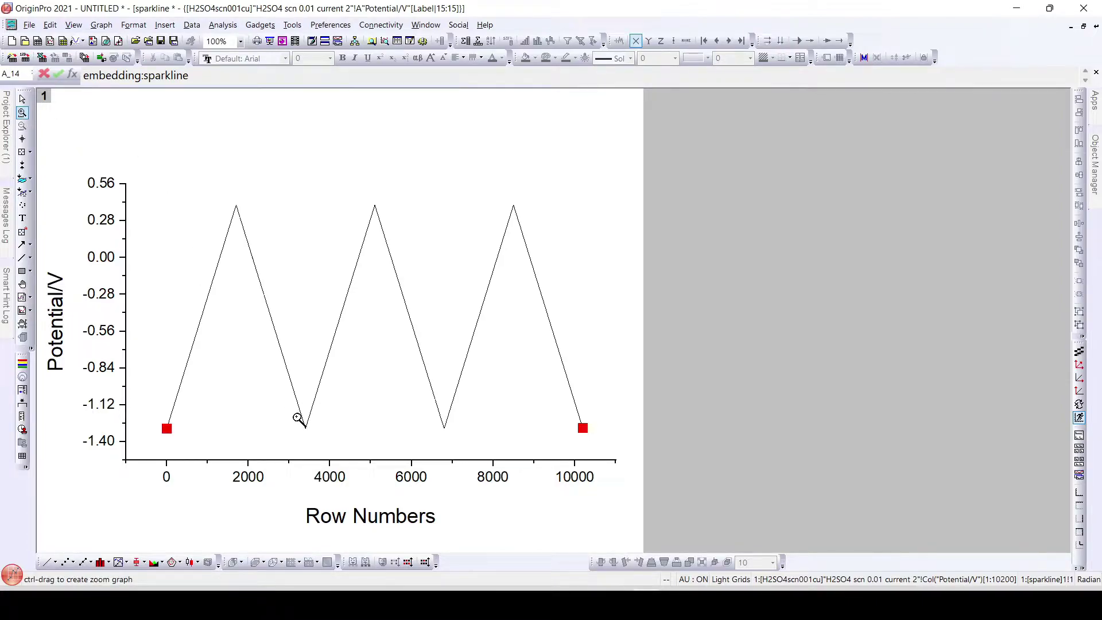
drag(297, 418, 314, 442)
Step: Read the trough point with the Data Reader (row 3401, -1.3 V), leaving report settings unchanged
click(22, 156)
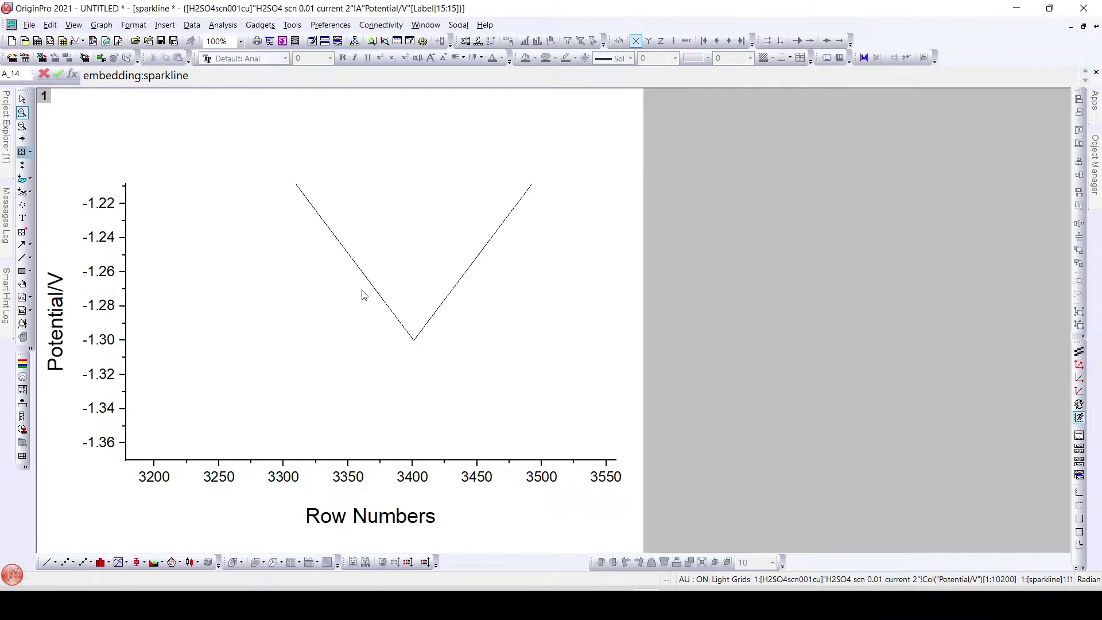
click(412, 340)
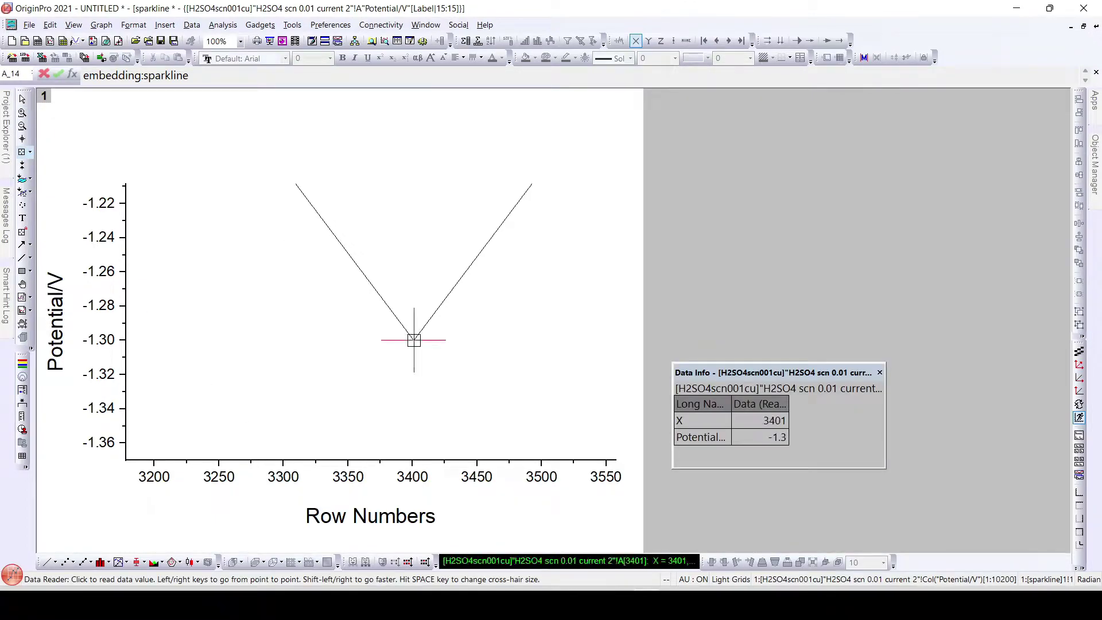
key(Right)
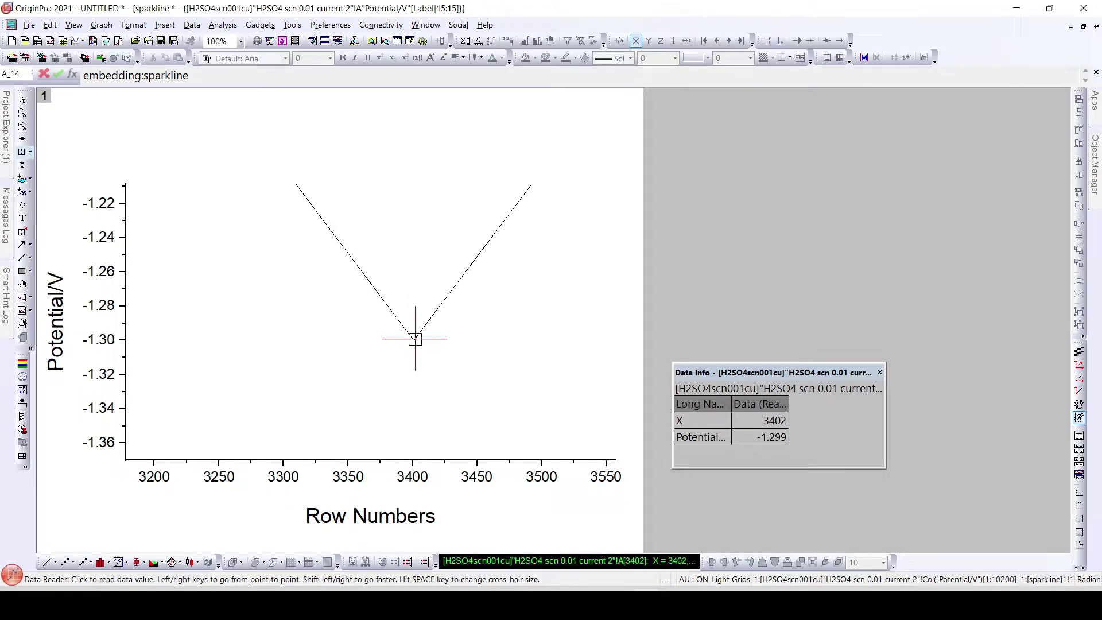
key(Left)
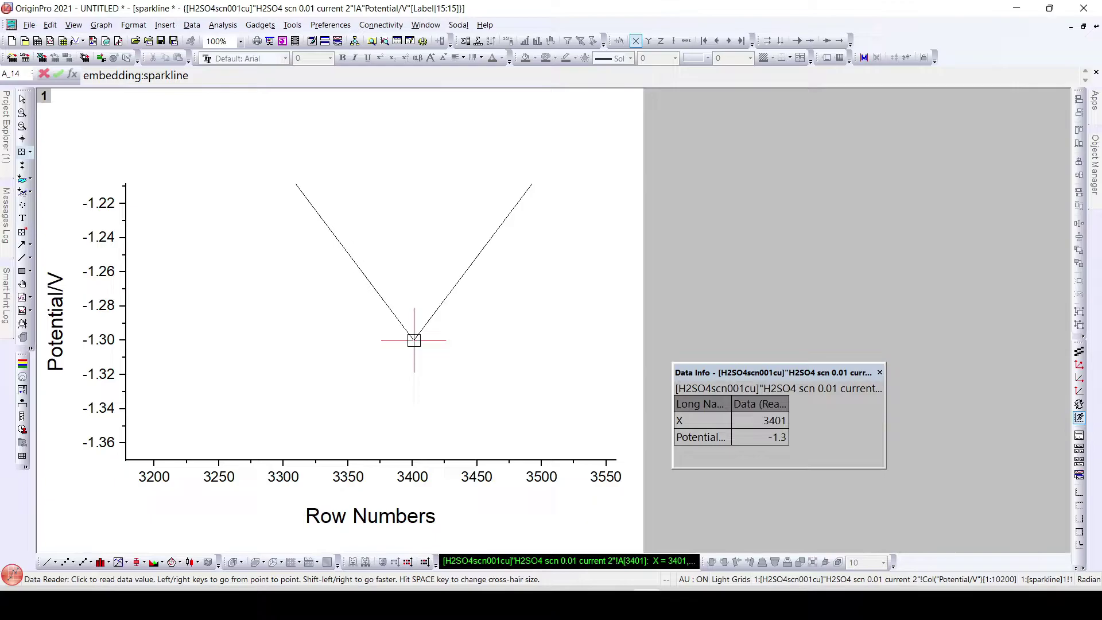
double_click(773, 443)
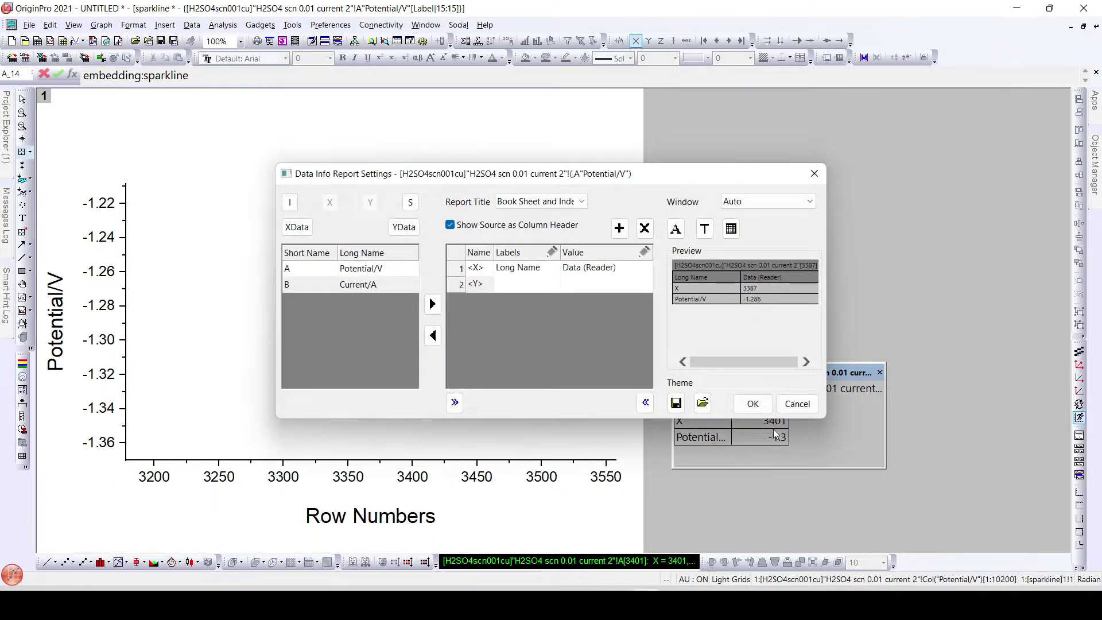
click(798, 404)
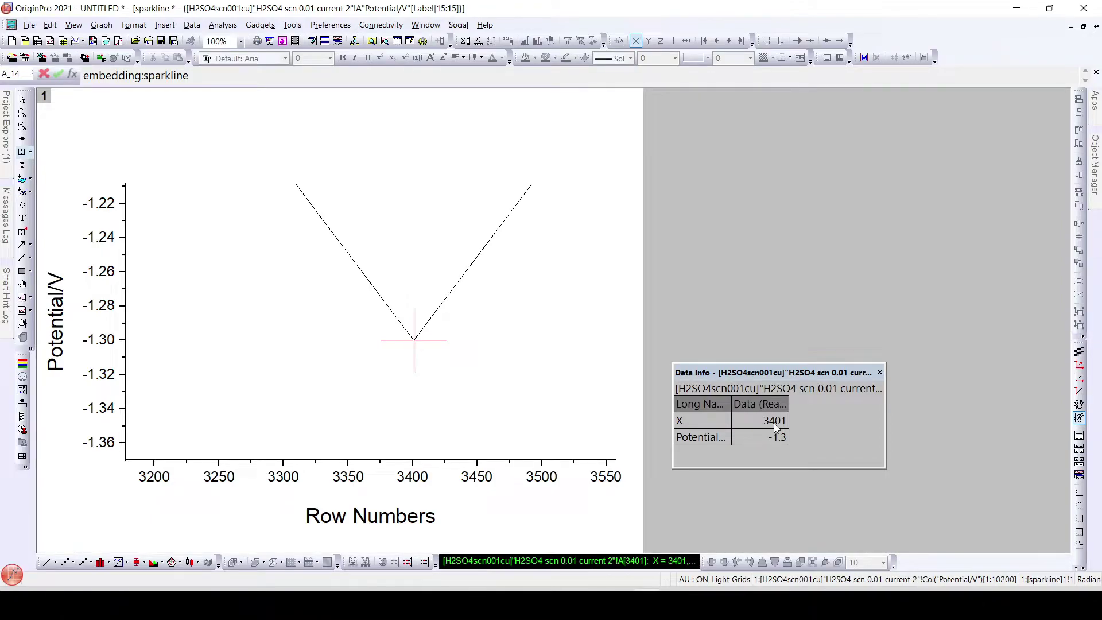
Step: Jump from the data readout to worksheet row 3401, then close the Data Info panel
right_click(774, 422)
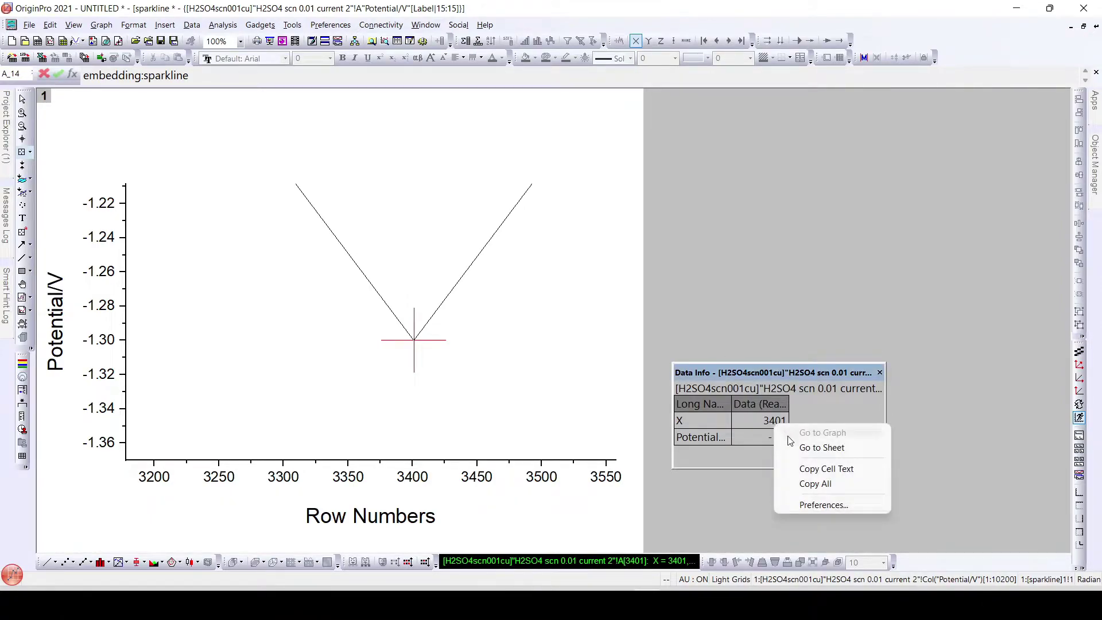
click(795, 447)
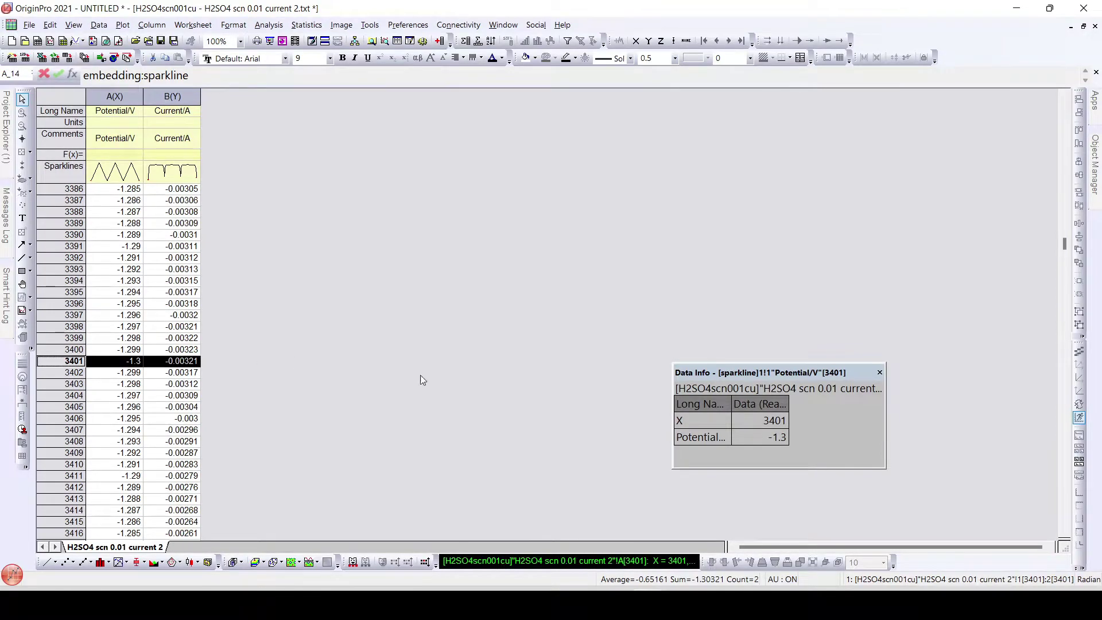
click(881, 374)
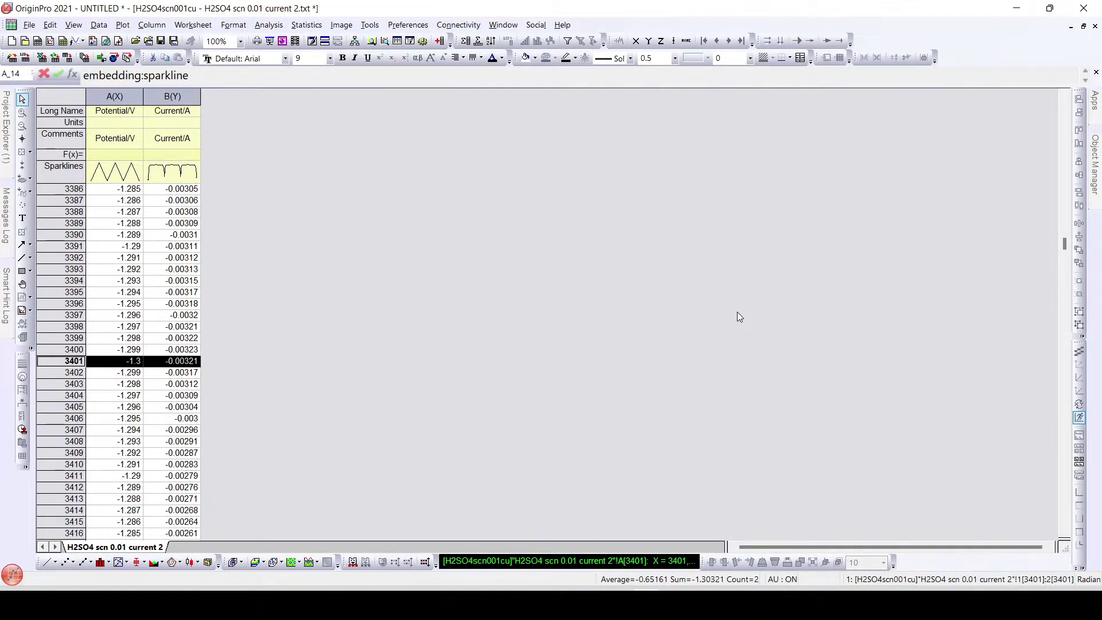
Step: Open Split Columns and set its recalculation mode to Auto
click(200, 26)
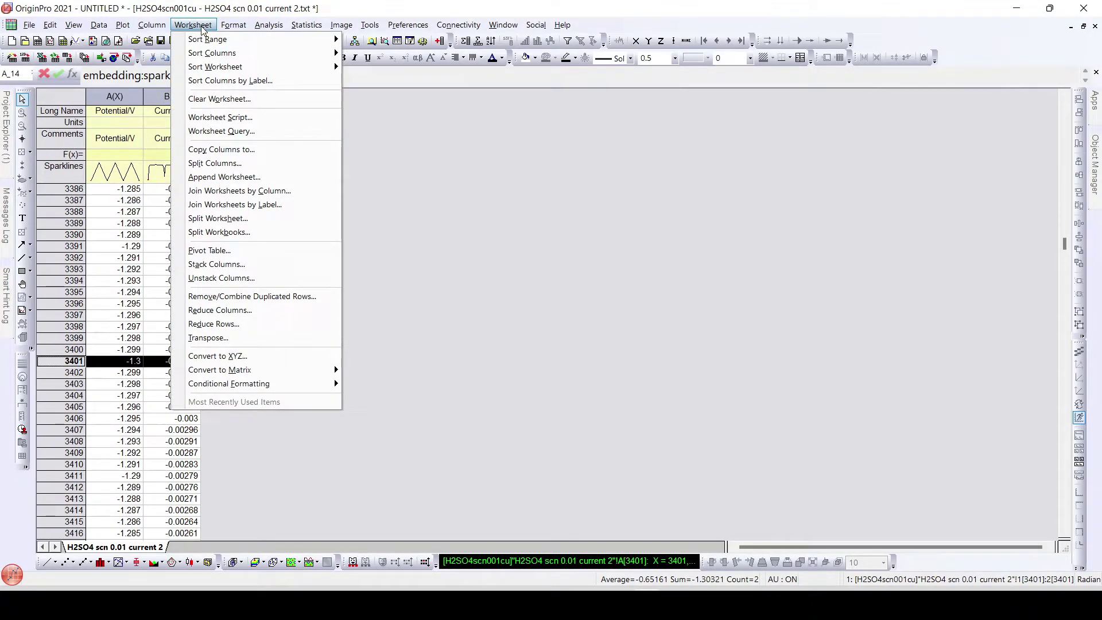
click(239, 163)
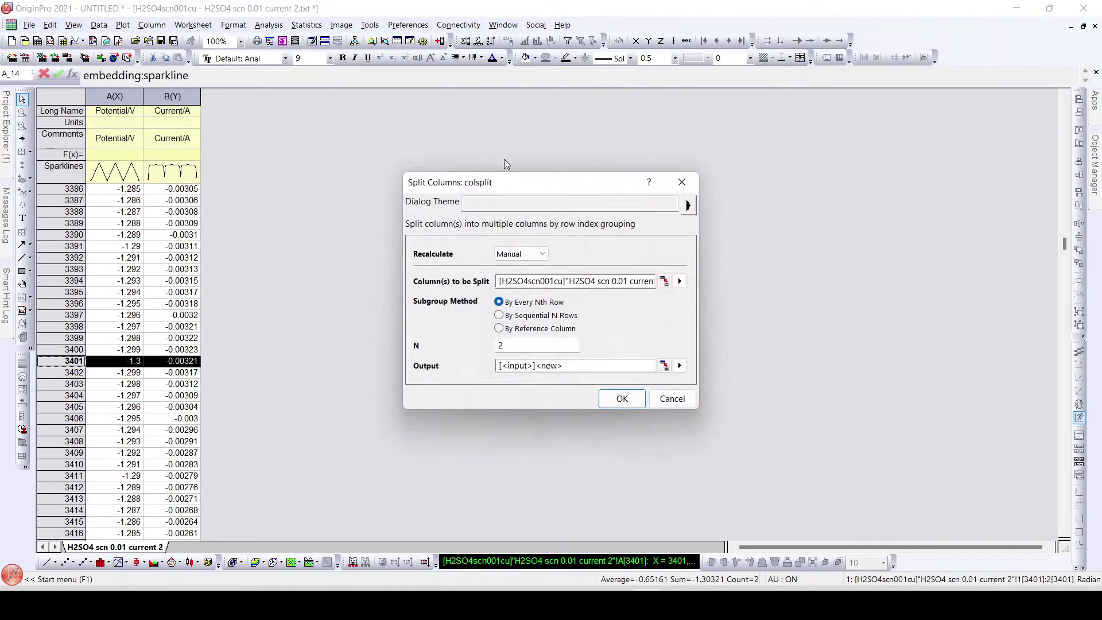
drag(528, 190, 437, 159)
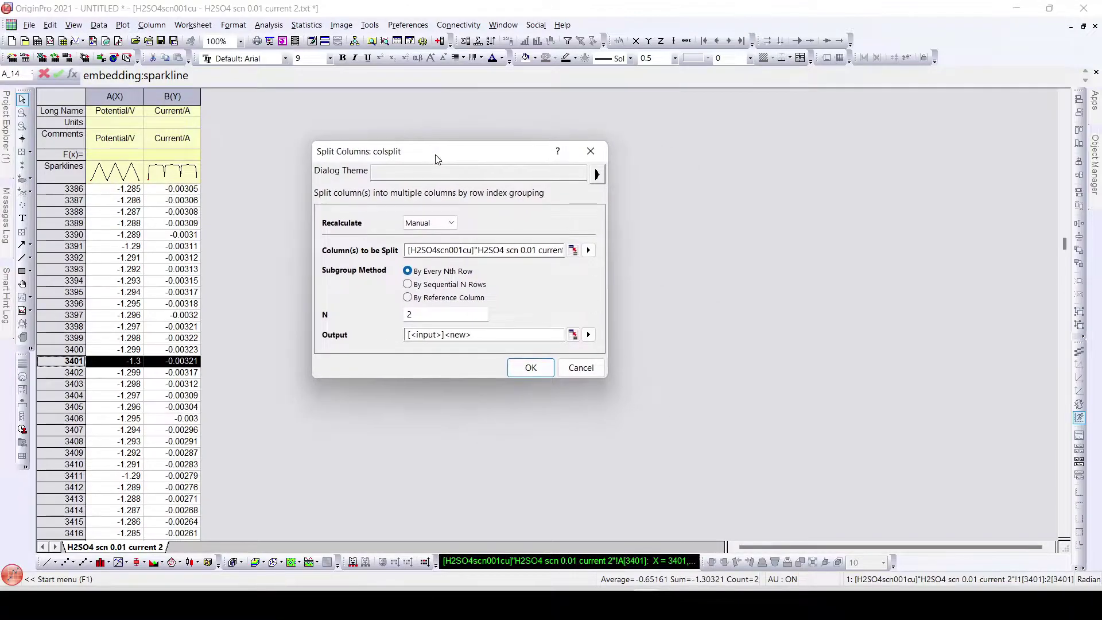
click(451, 225)
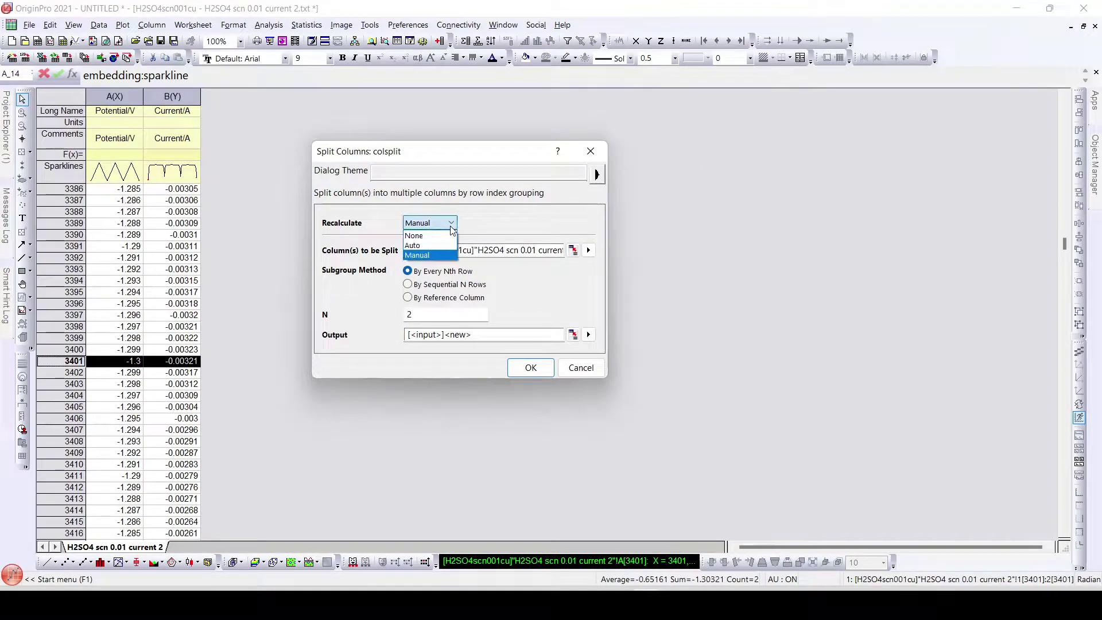
click(435, 246)
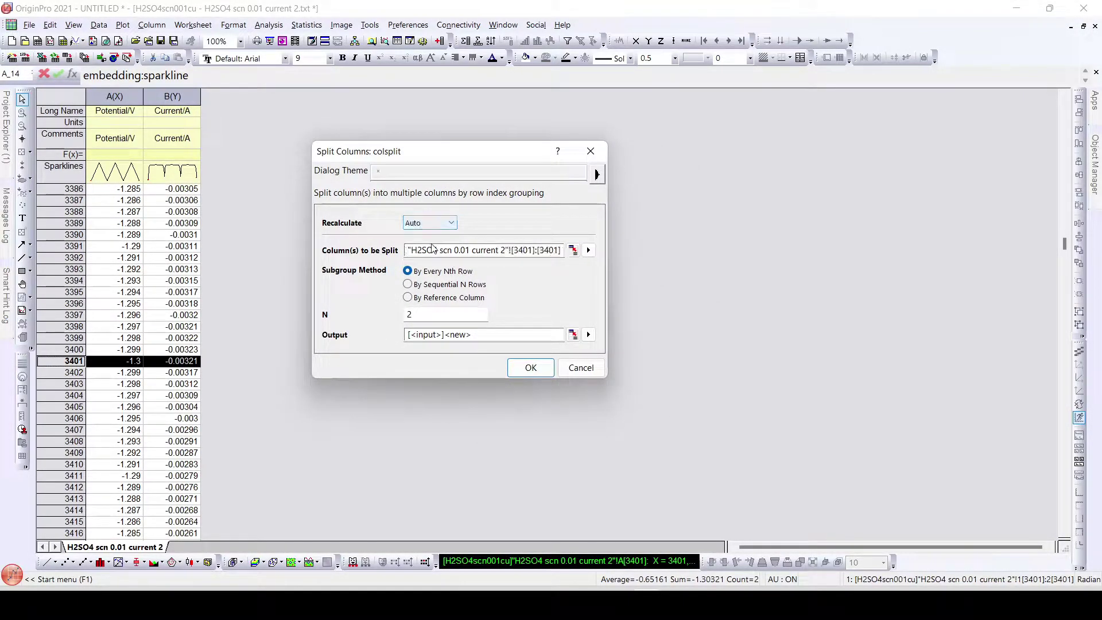
Step: Split all columns and group rows by sequential N rows, briefly trying By Reference Column
click(588, 251)
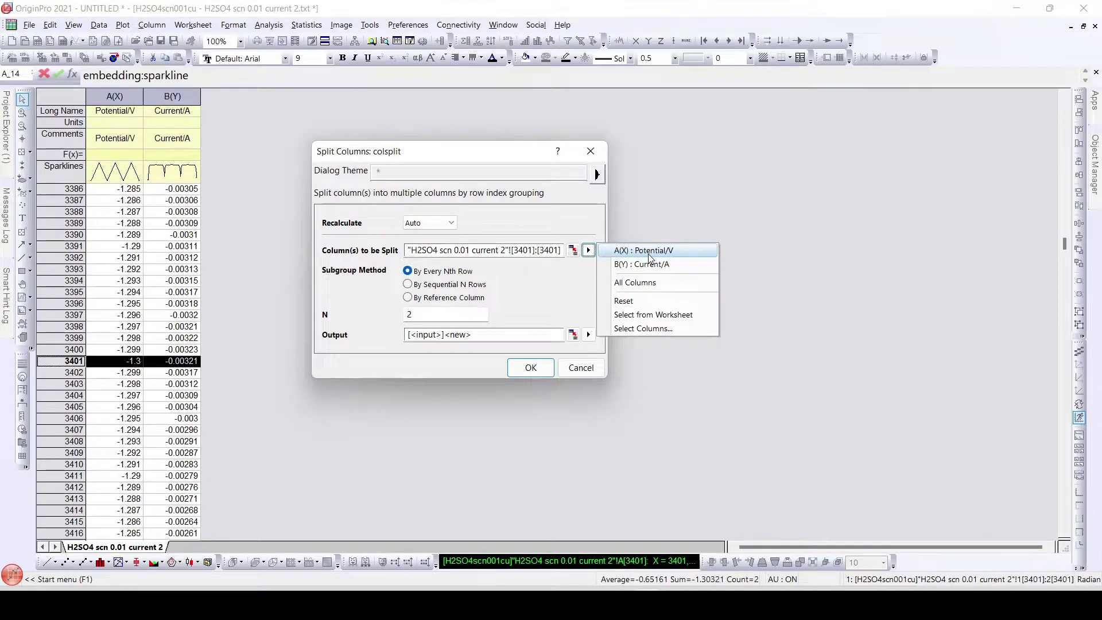
click(641, 284)
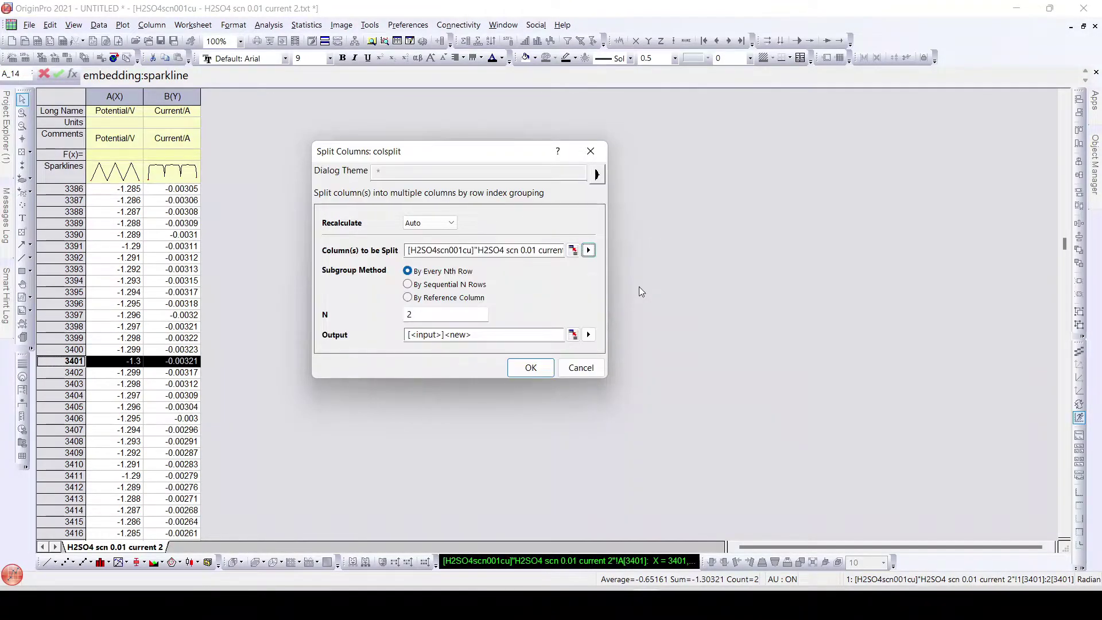
double_click(429, 315)
click(410, 286)
click(408, 298)
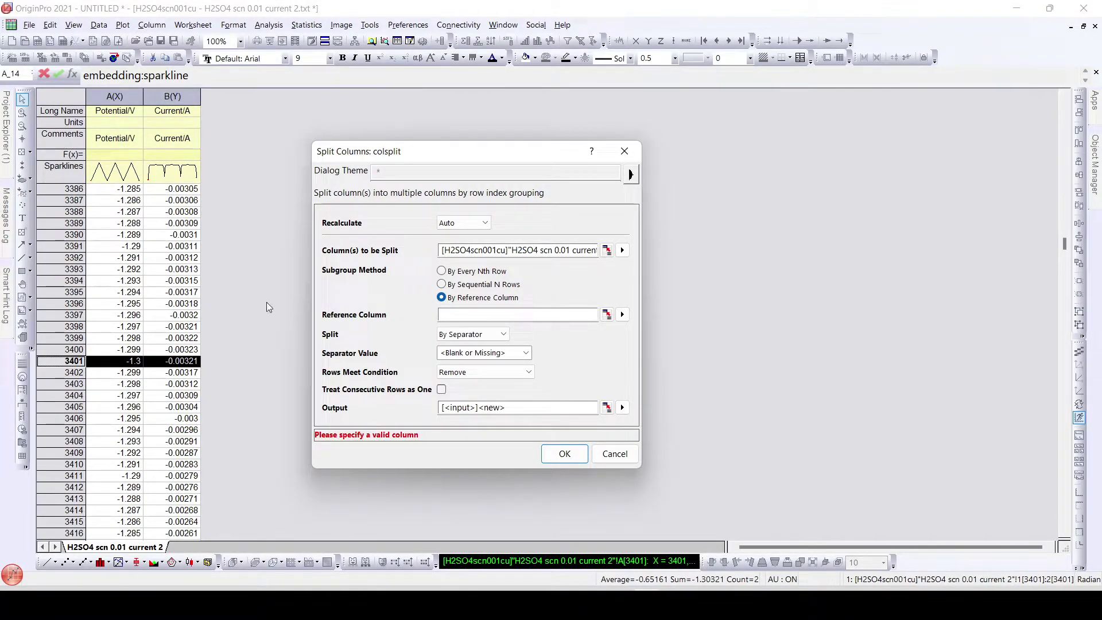
Step: Split into sequential blocks of 3401 rows, output to the input book and sheet
click(441, 284)
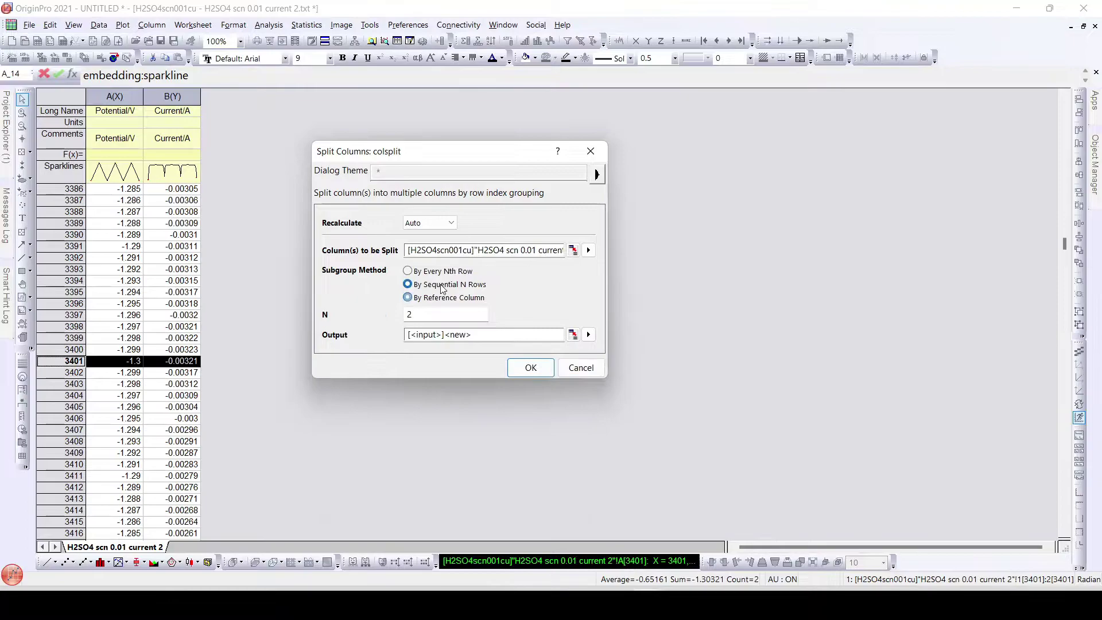
double_click(427, 314)
text(3401)
click(589, 339)
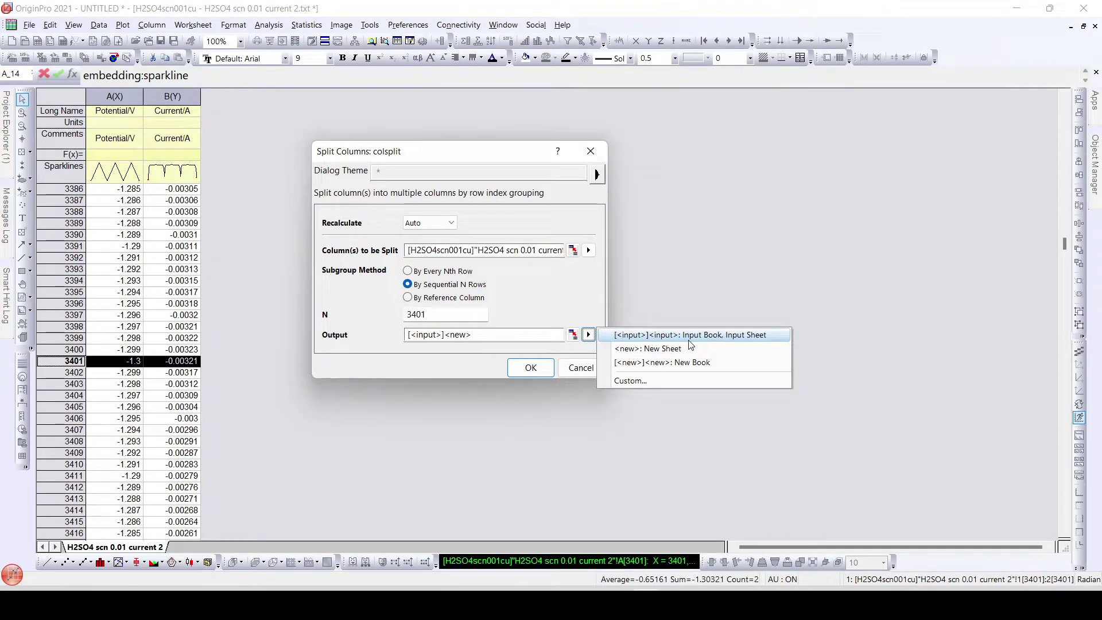
click(689, 338)
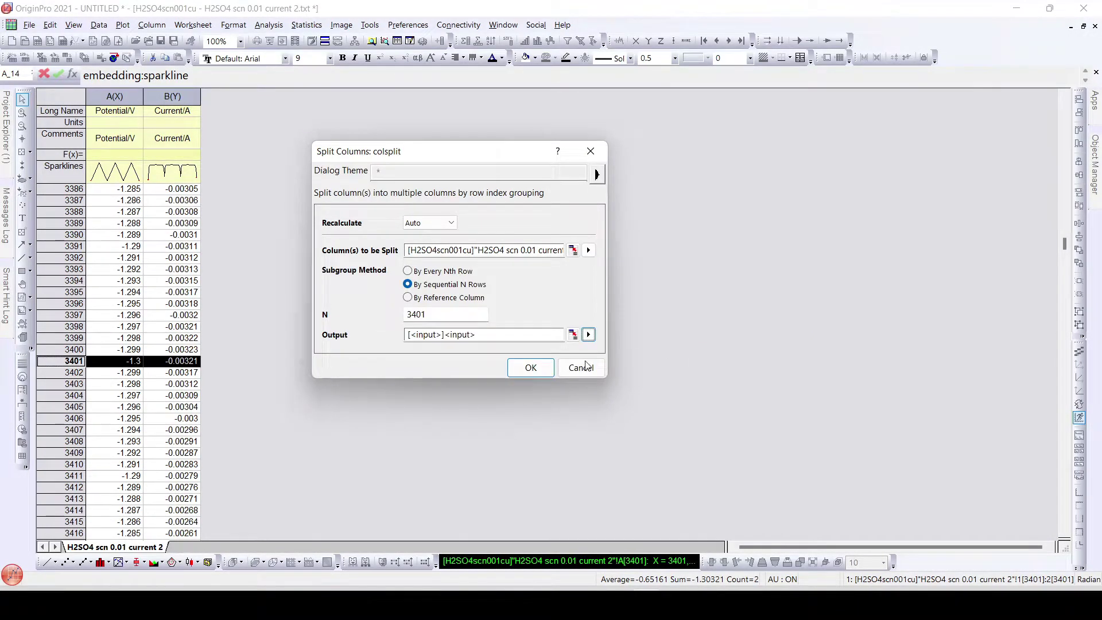
click(543, 371)
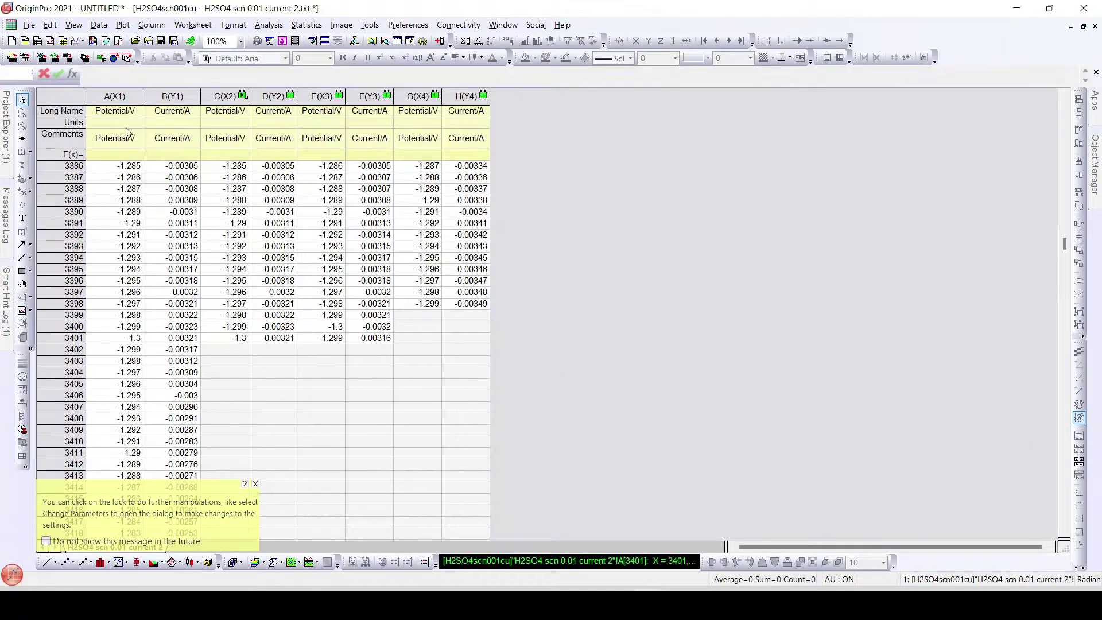
drag(123, 98, 150, 98)
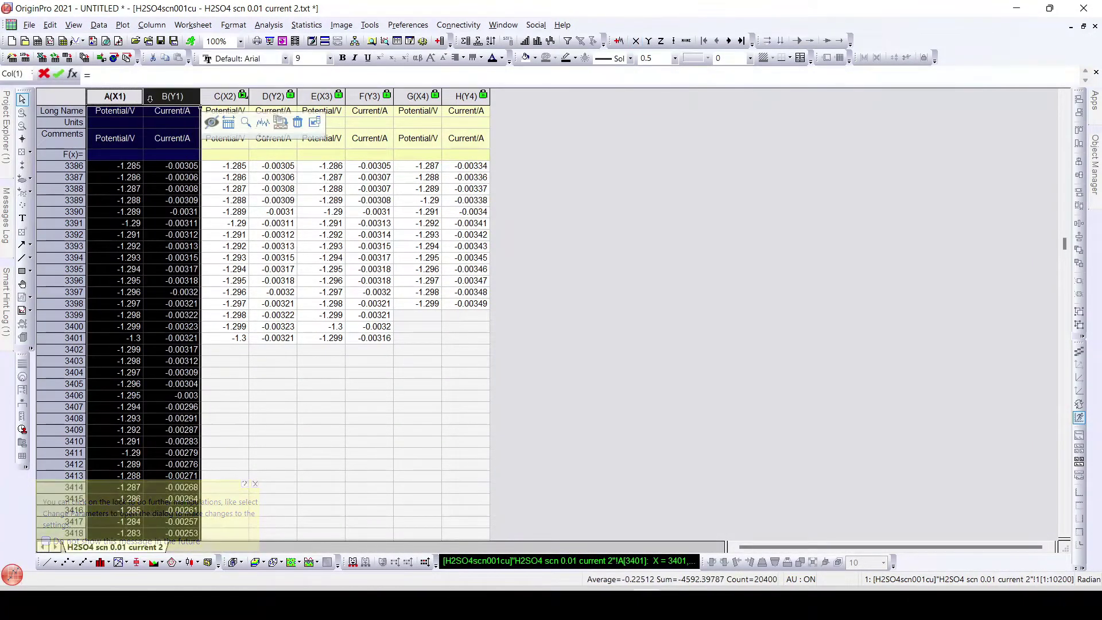
drag(225, 96, 271, 103)
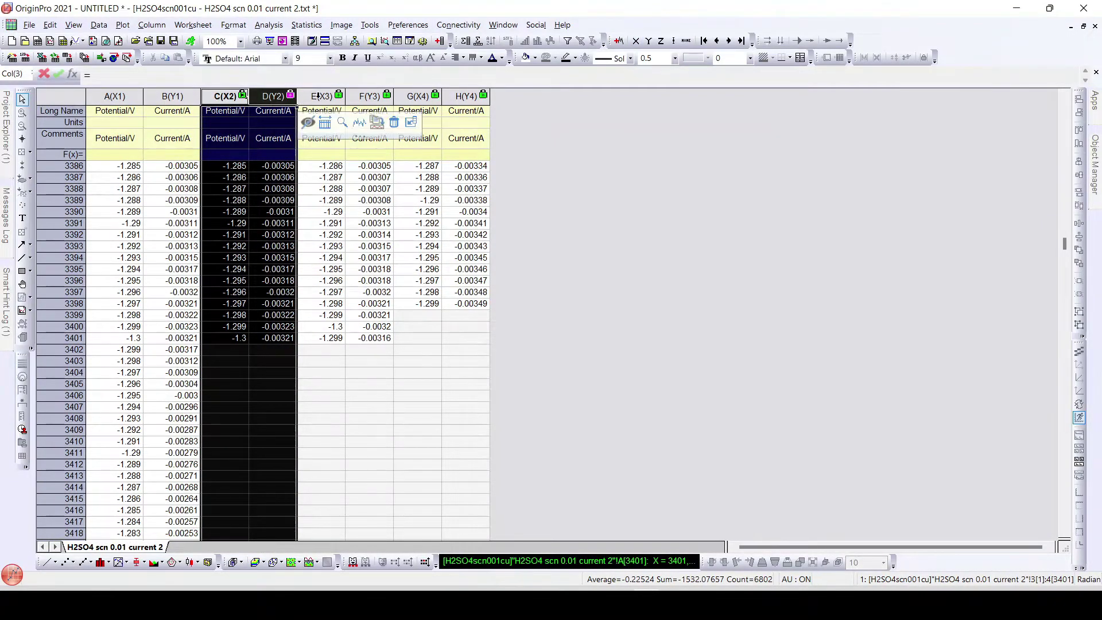
click(321, 97)
drag(367, 96, 370, 96)
click(421, 96)
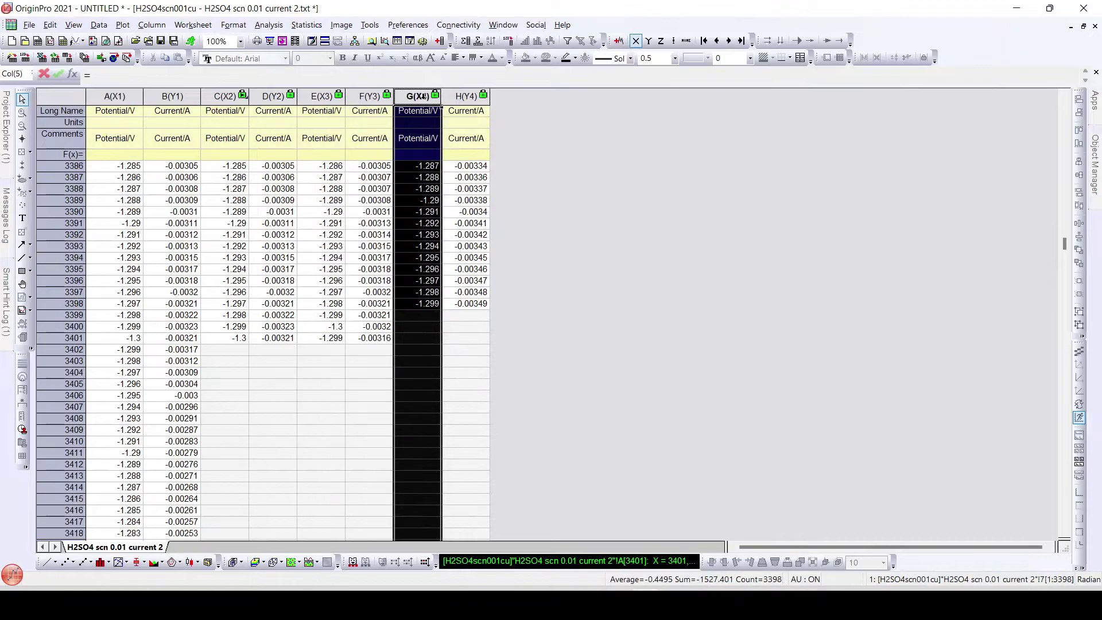
drag(440, 97, 466, 97)
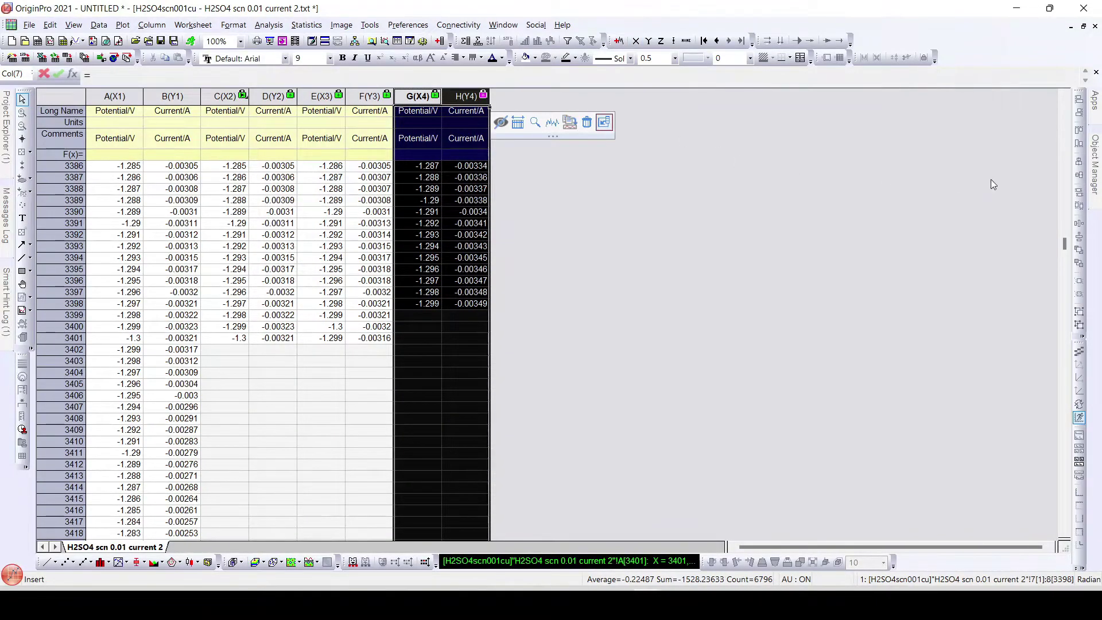
click(1063, 112)
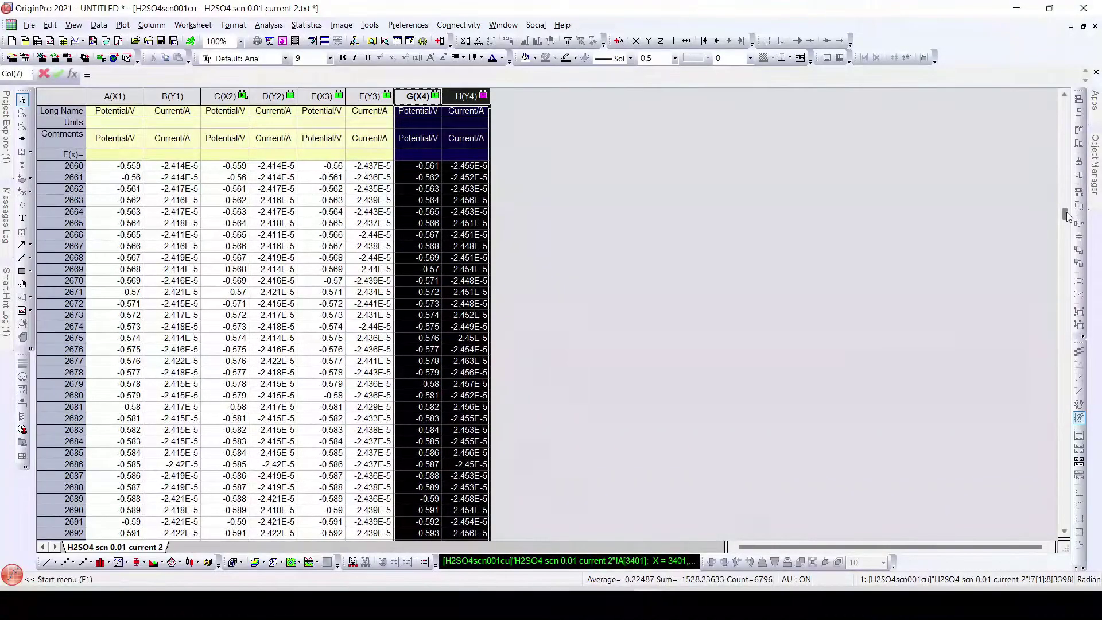
drag(1063, 210, 1064, 104)
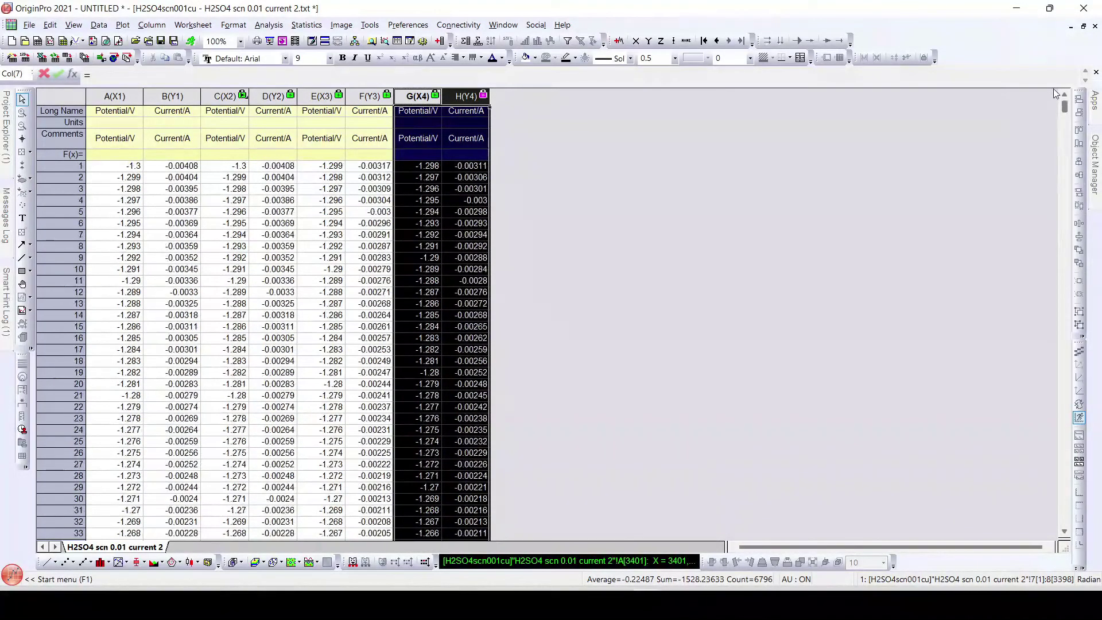
Step: Show the Sparklines label row in the worksheet
right_click(65, 147)
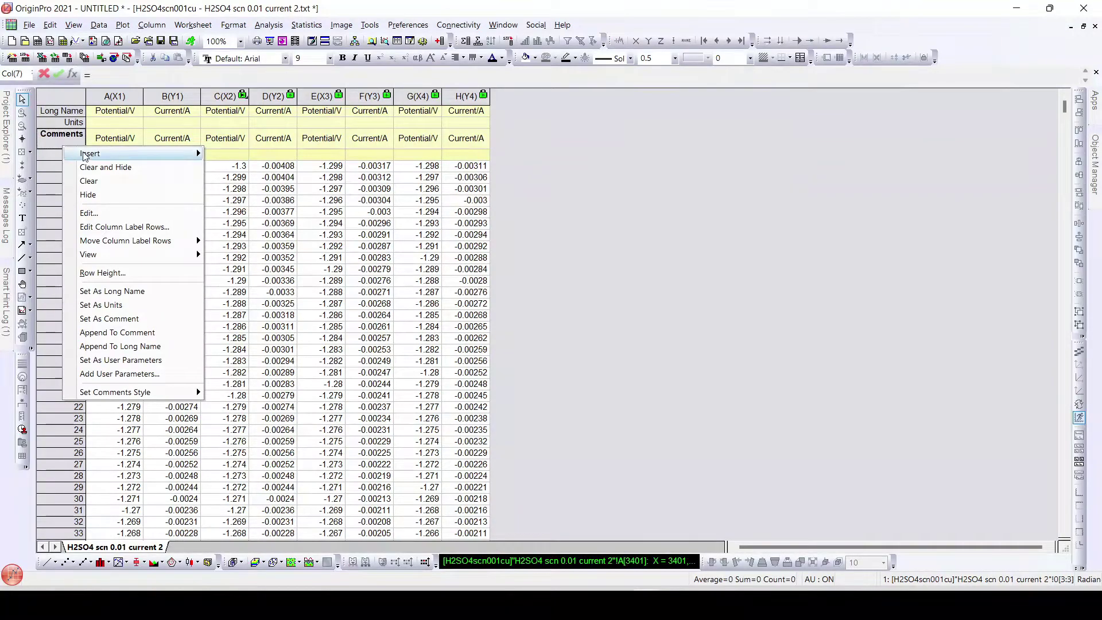
mouse_move(92, 156)
mouse_move(89, 254)
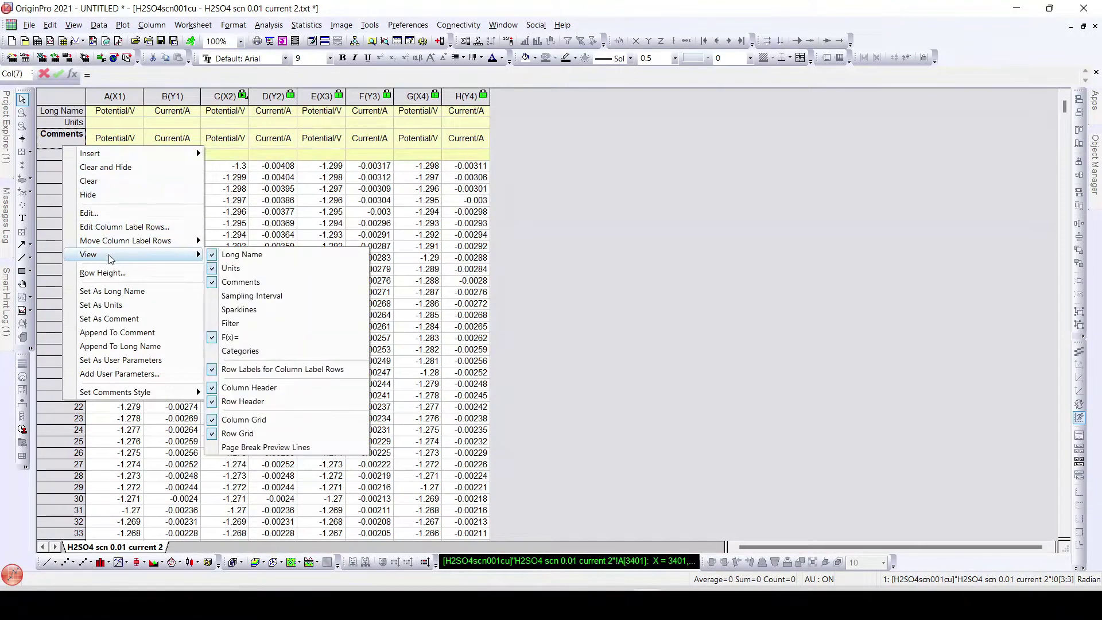
click(225, 312)
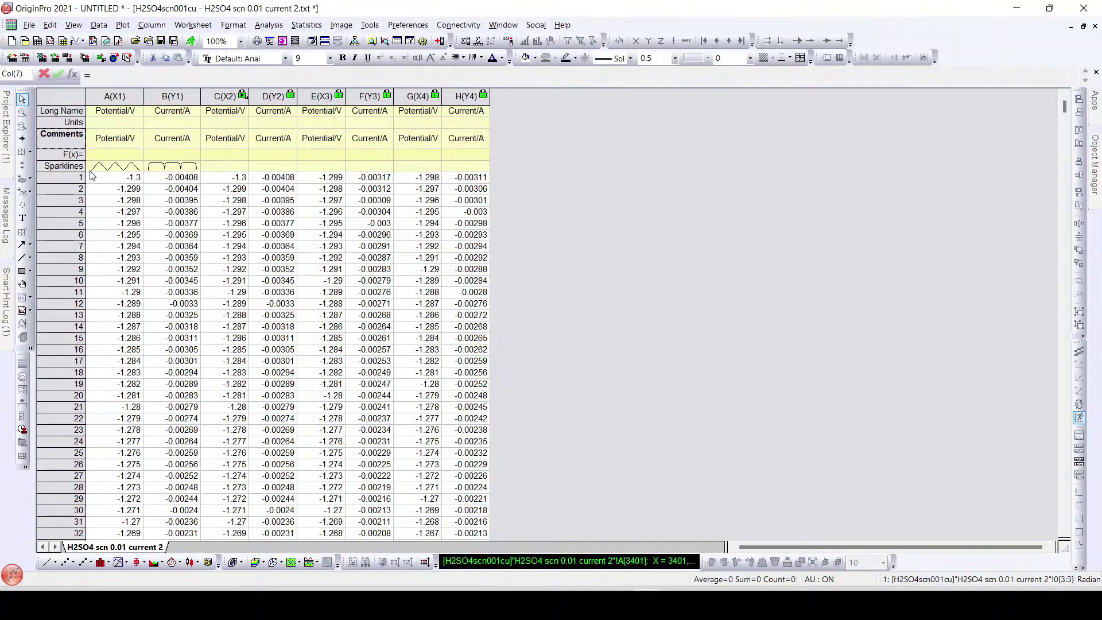
Step: Add or update sparklines for columns 1 to 8
right_click(56, 165)
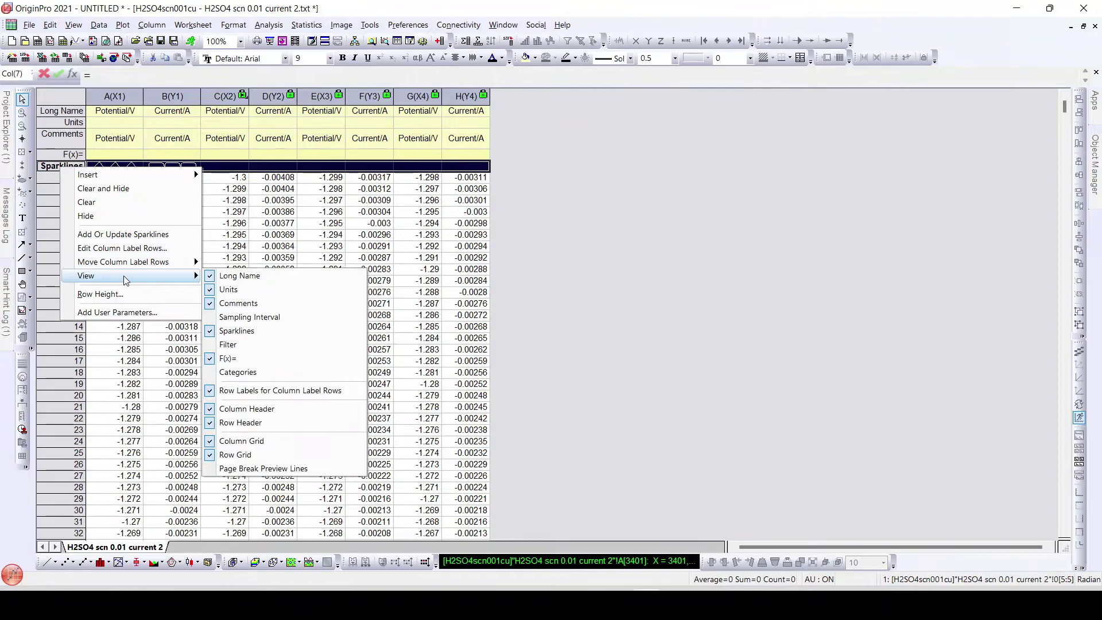
click(148, 235)
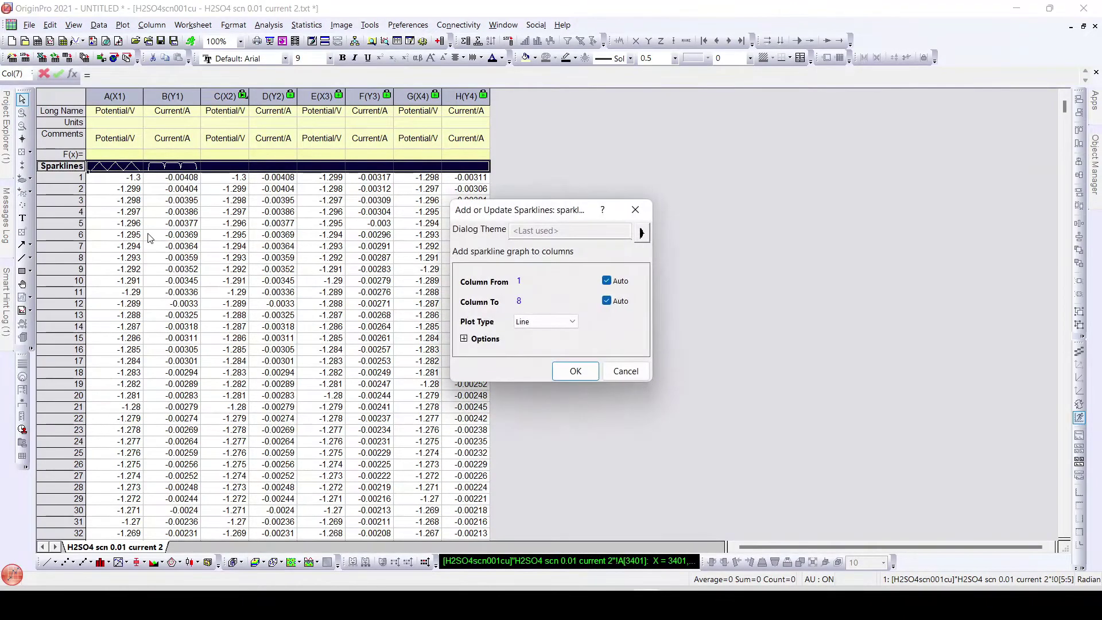
click(571, 378)
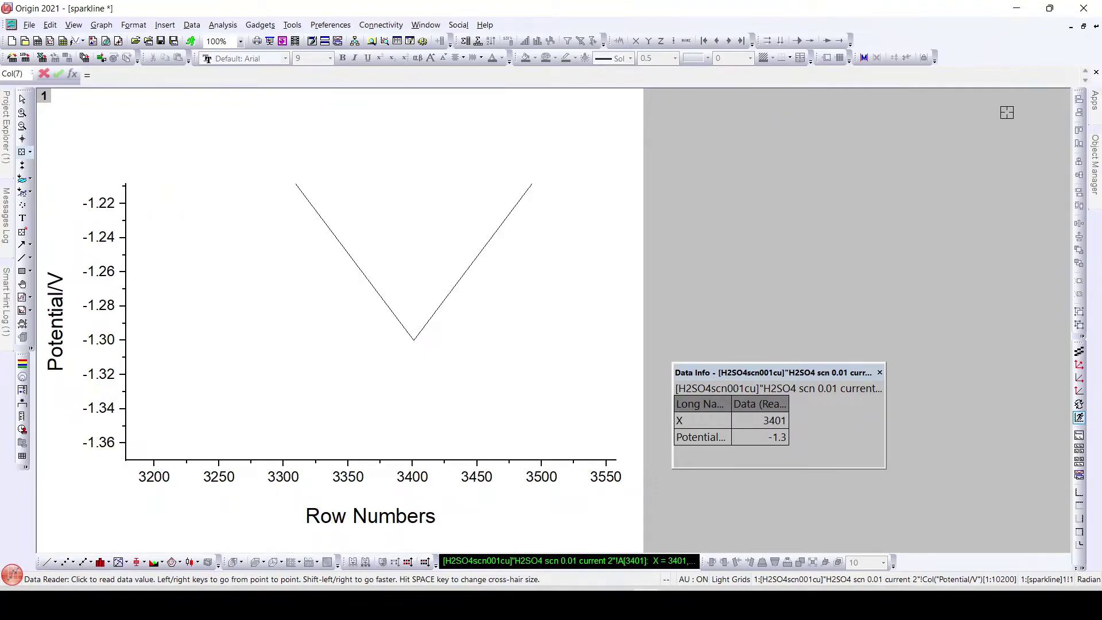
Step: Restore the Potential/V sparkline graph window, move it aside, and delete it
click(1096, 26)
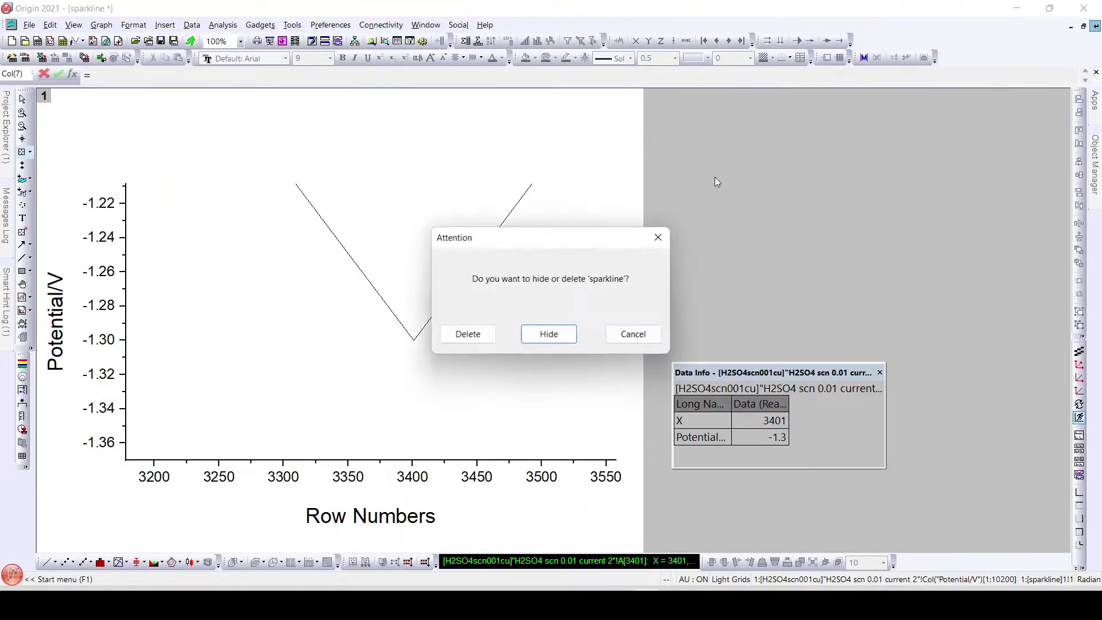
click(633, 335)
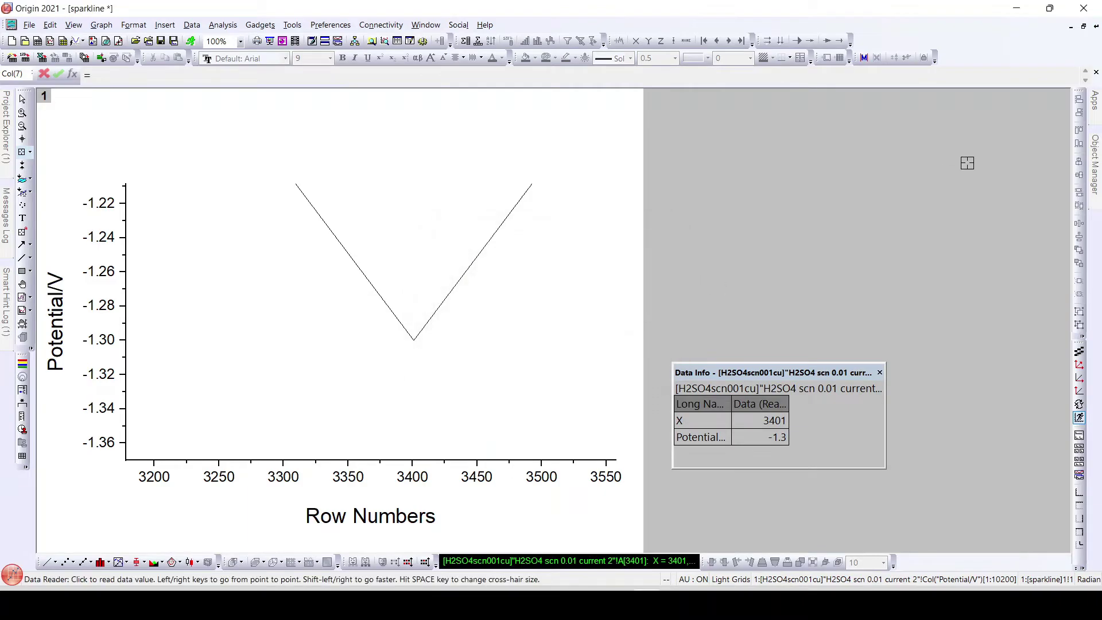
click(1084, 27)
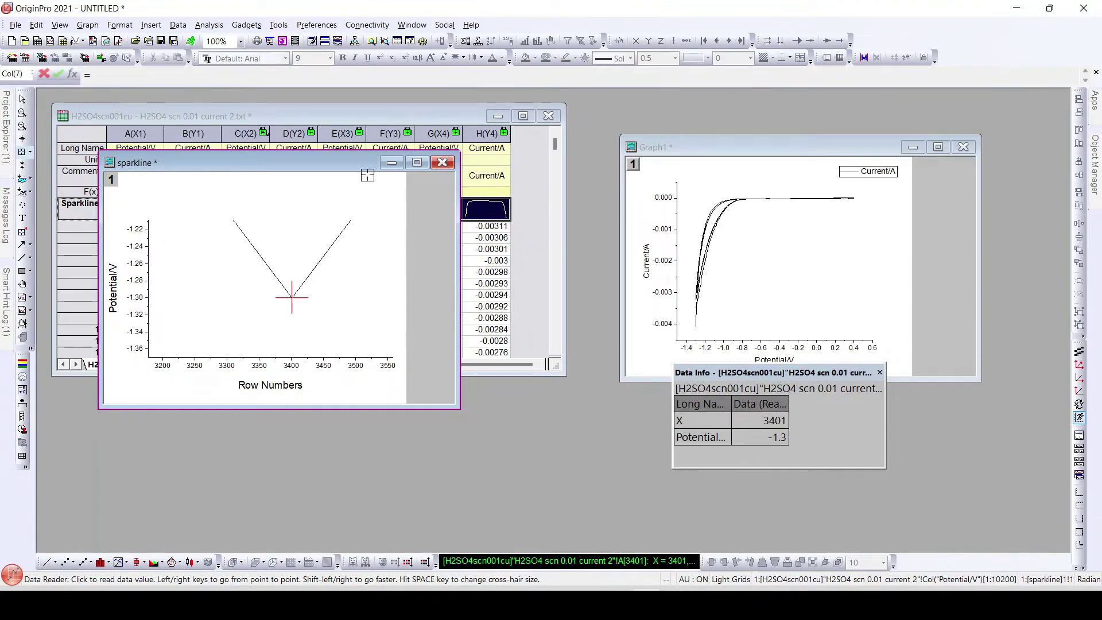
drag(344, 171, 377, 181)
drag(542, 252, 653, 276)
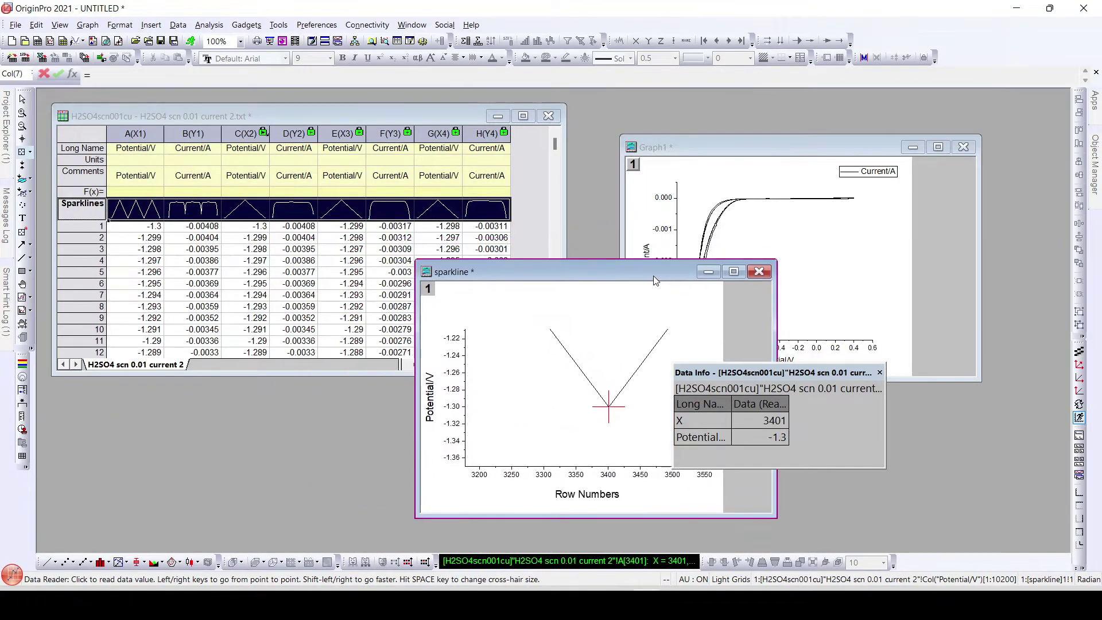
click(758, 271)
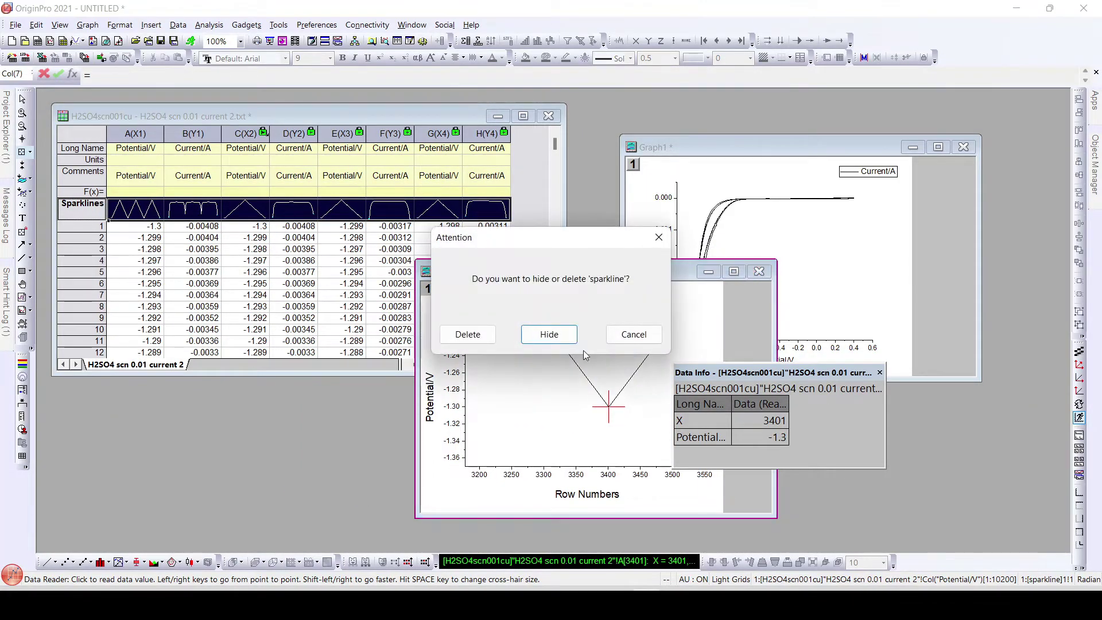
click(476, 334)
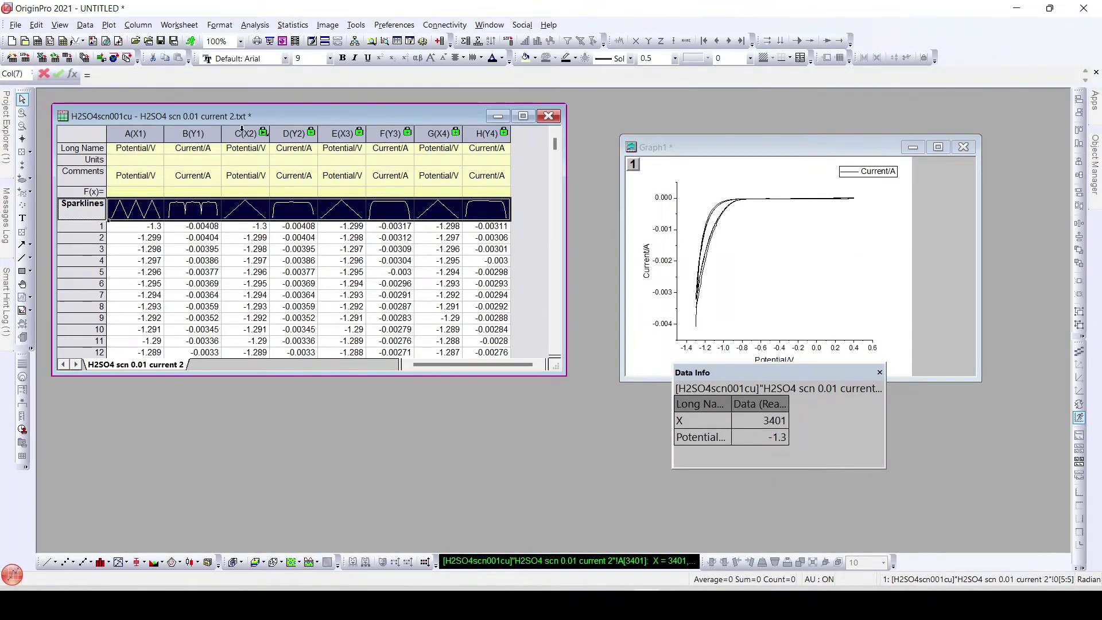
Step: Plot columns C(X2) through H(Y4) as overlaid lines in Graph2 and maximize it
drag(242, 129, 487, 133)
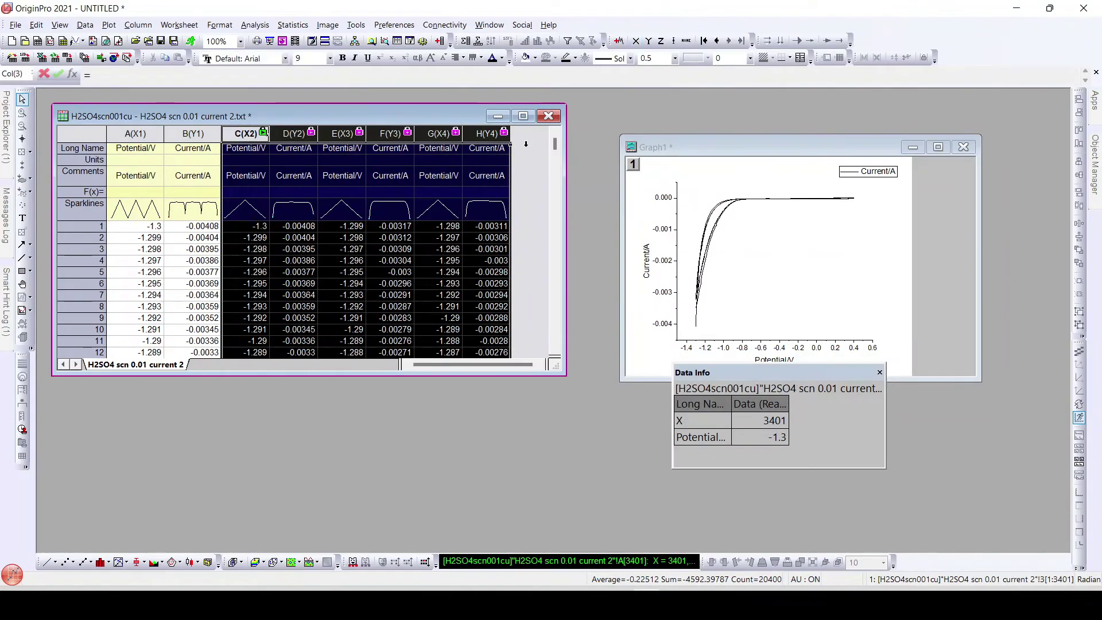
click(48, 564)
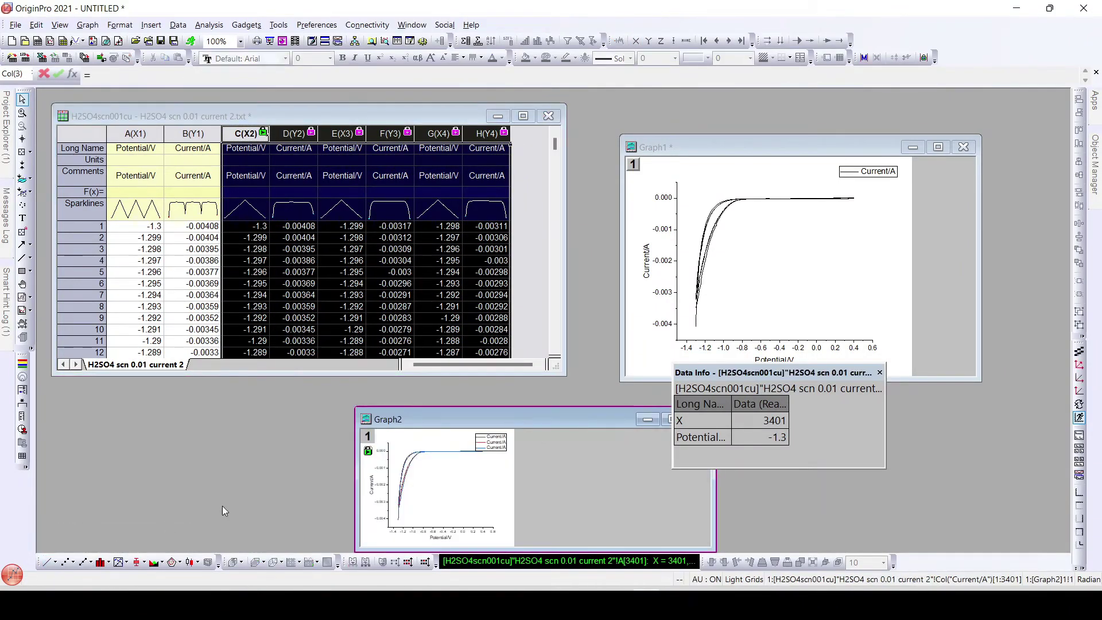
drag(467, 414, 283, 215)
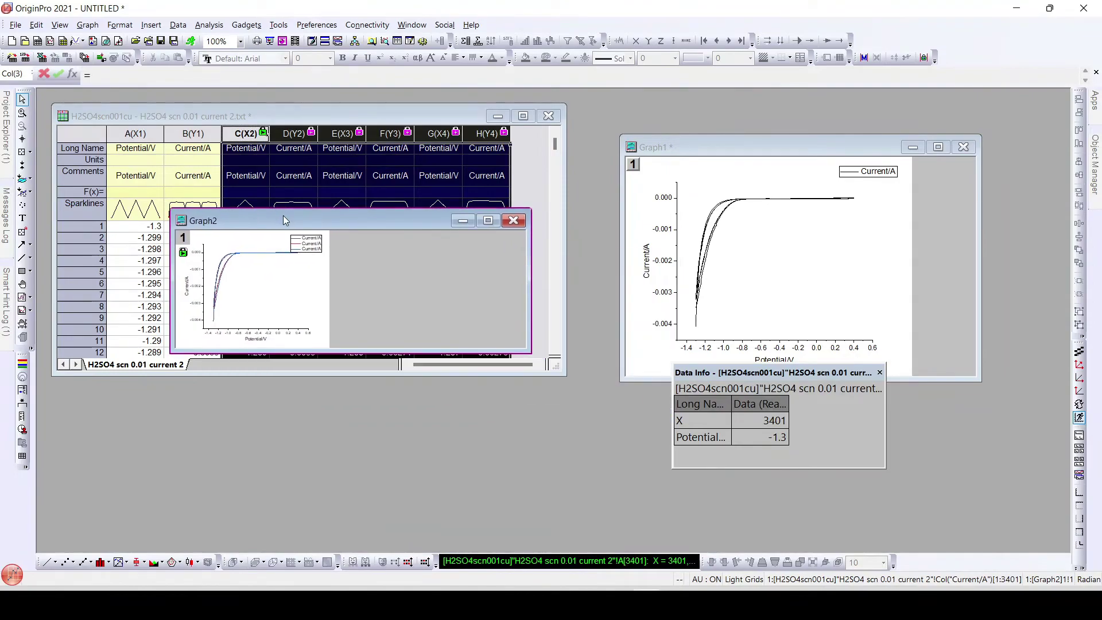
click(491, 220)
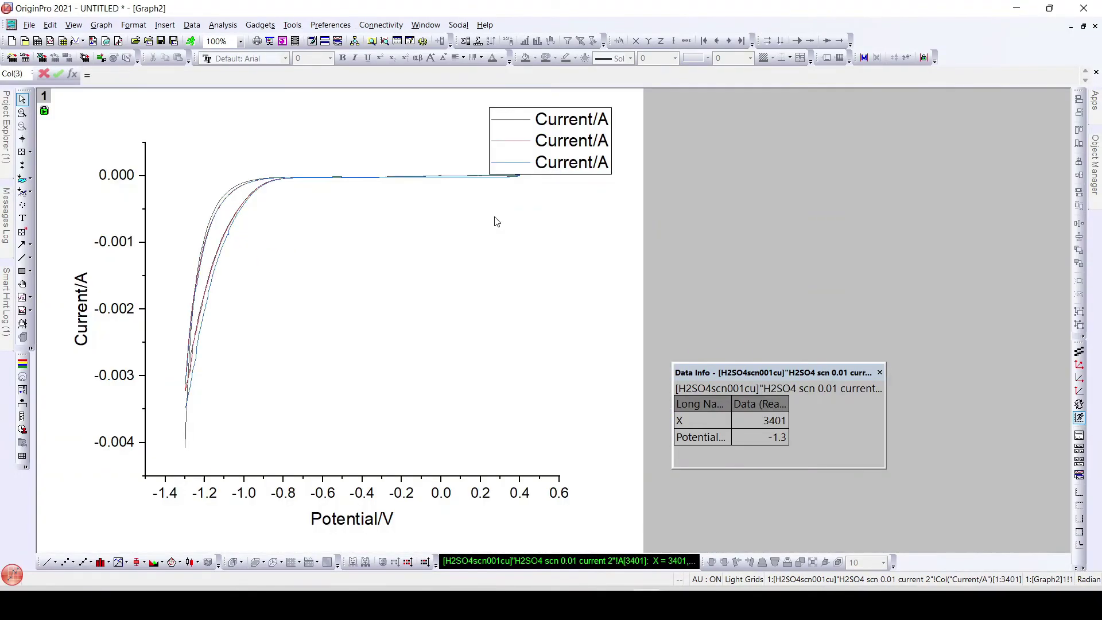